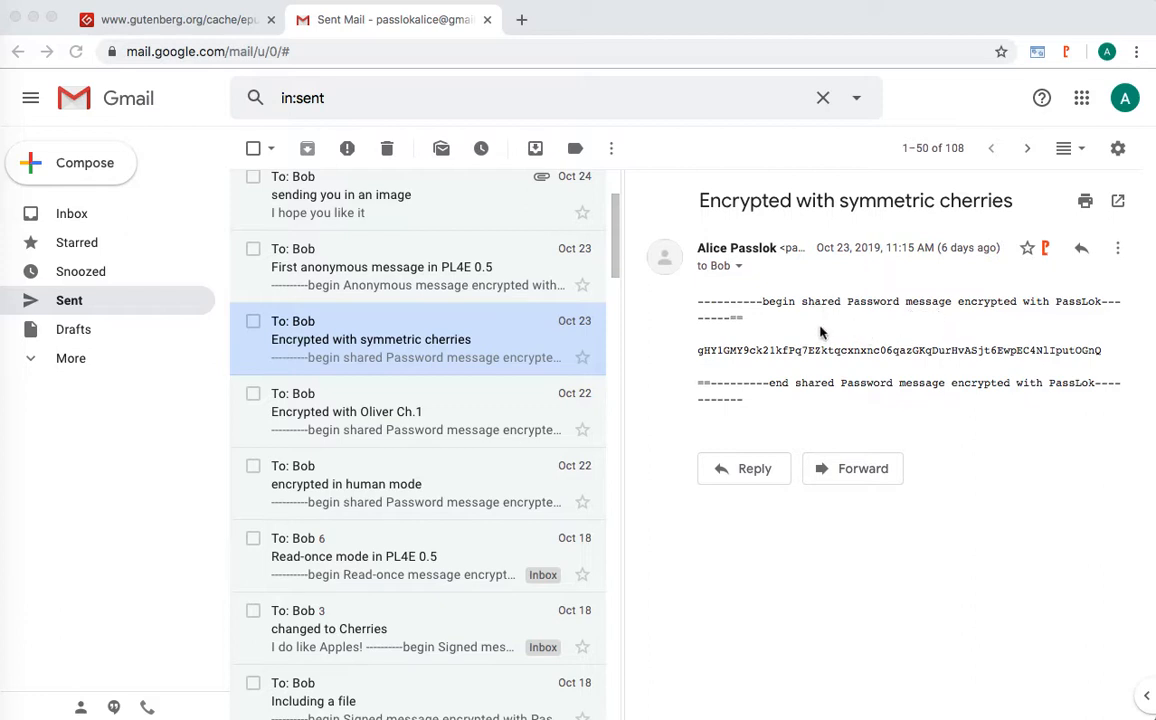
# - Decrypt the cherries message with the shared password, revealing 'i love cherries'
pyautogui.click(1045, 250)
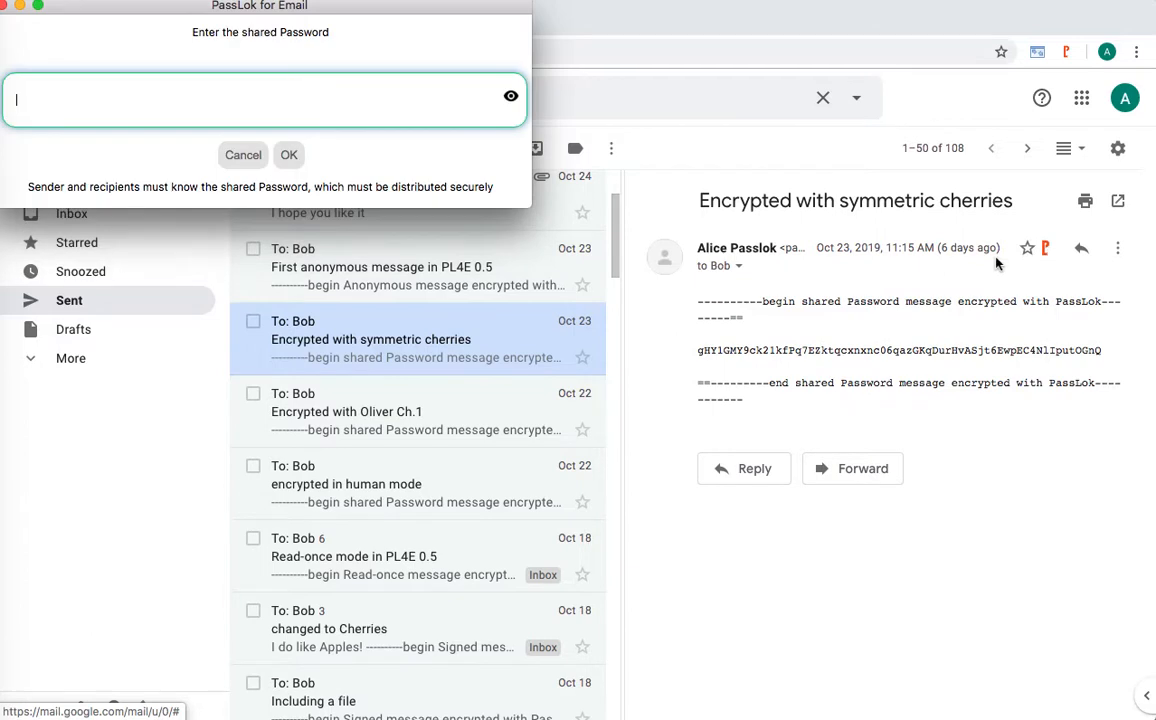
pyautogui.moveTo(393, 12); pyautogui.dragTo(575, 243)
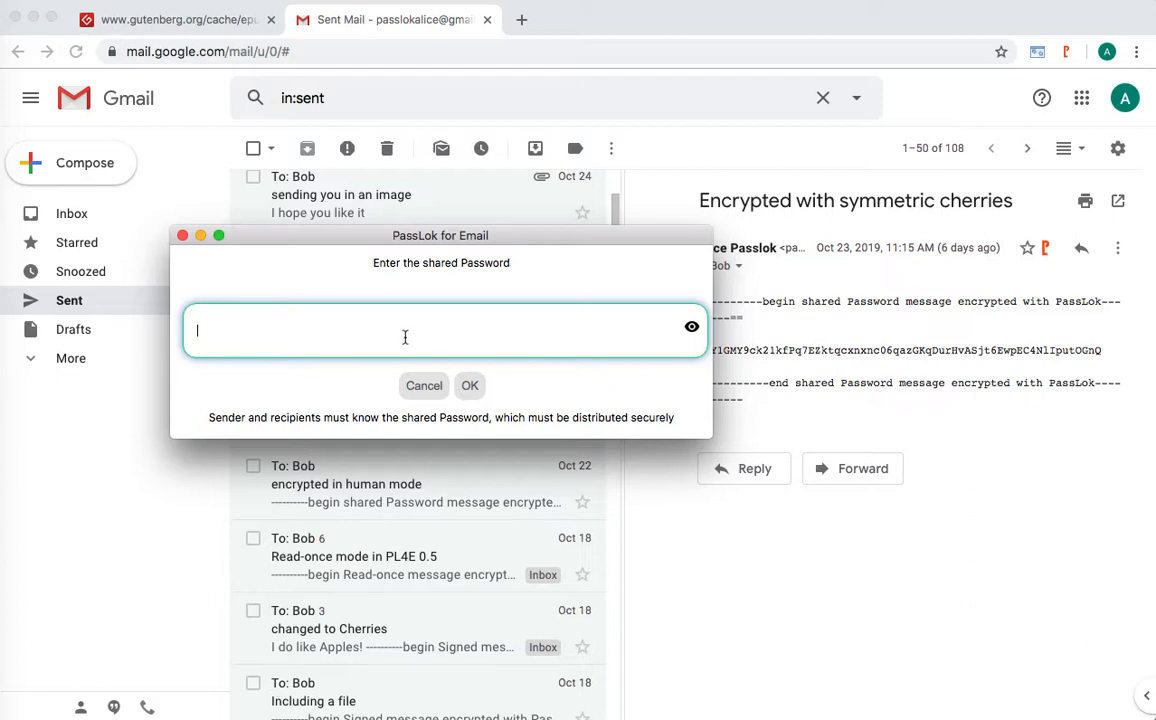
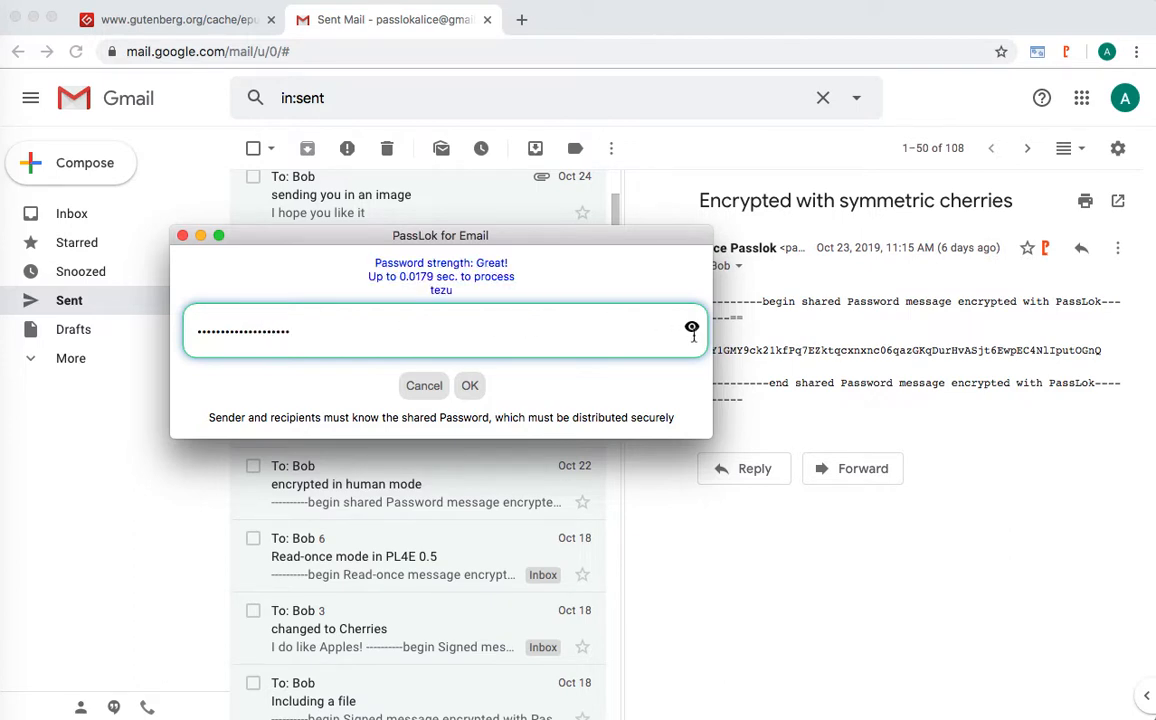
pyautogui.click(691, 330)
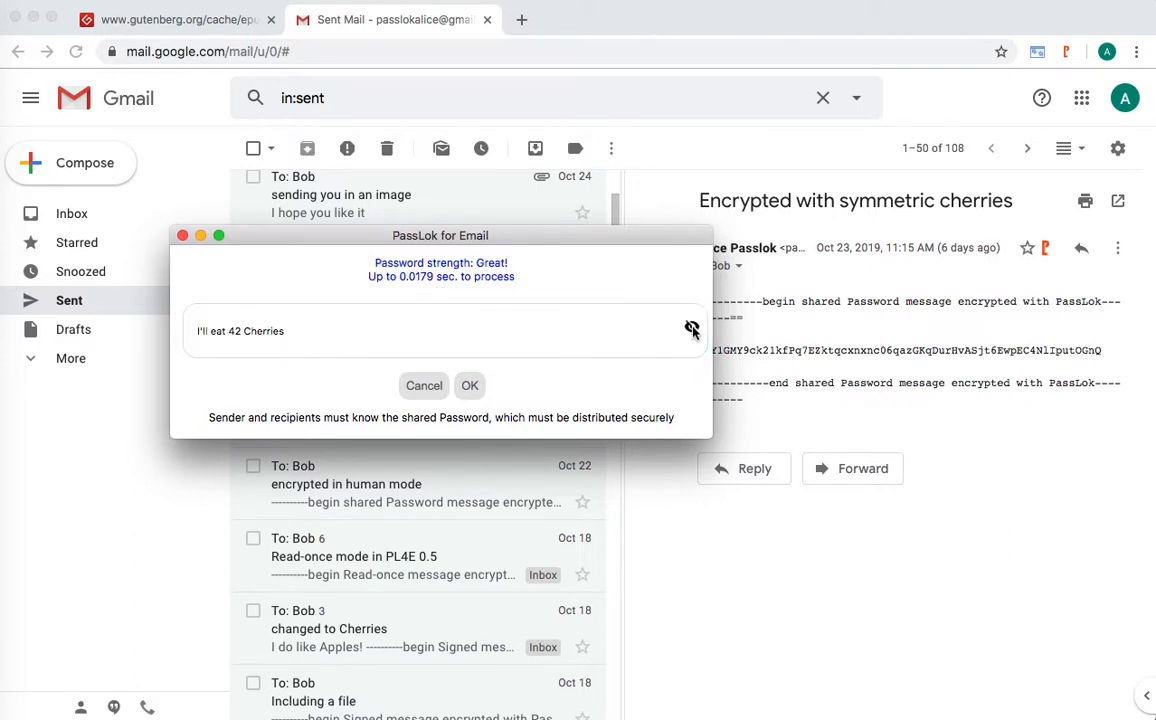
pyautogui.click(471, 388)
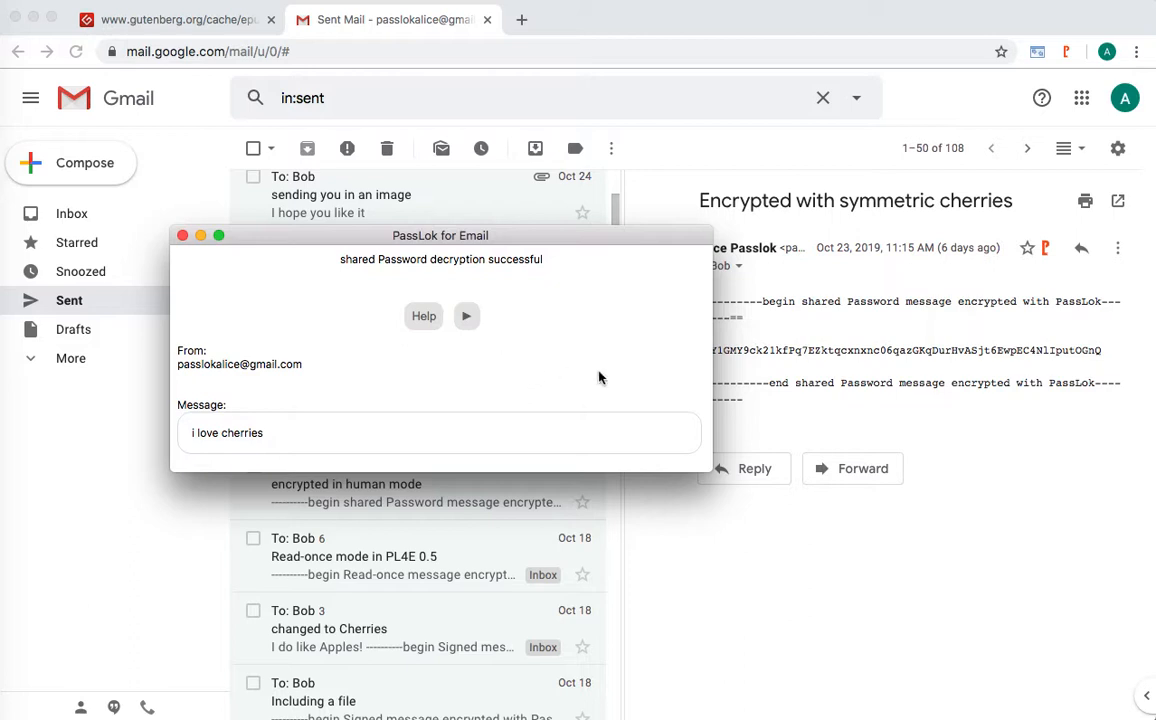
# - Start a reply to the message and write 'Hi Bob' in PassLok's compose box
pyautogui.click(952, 428)
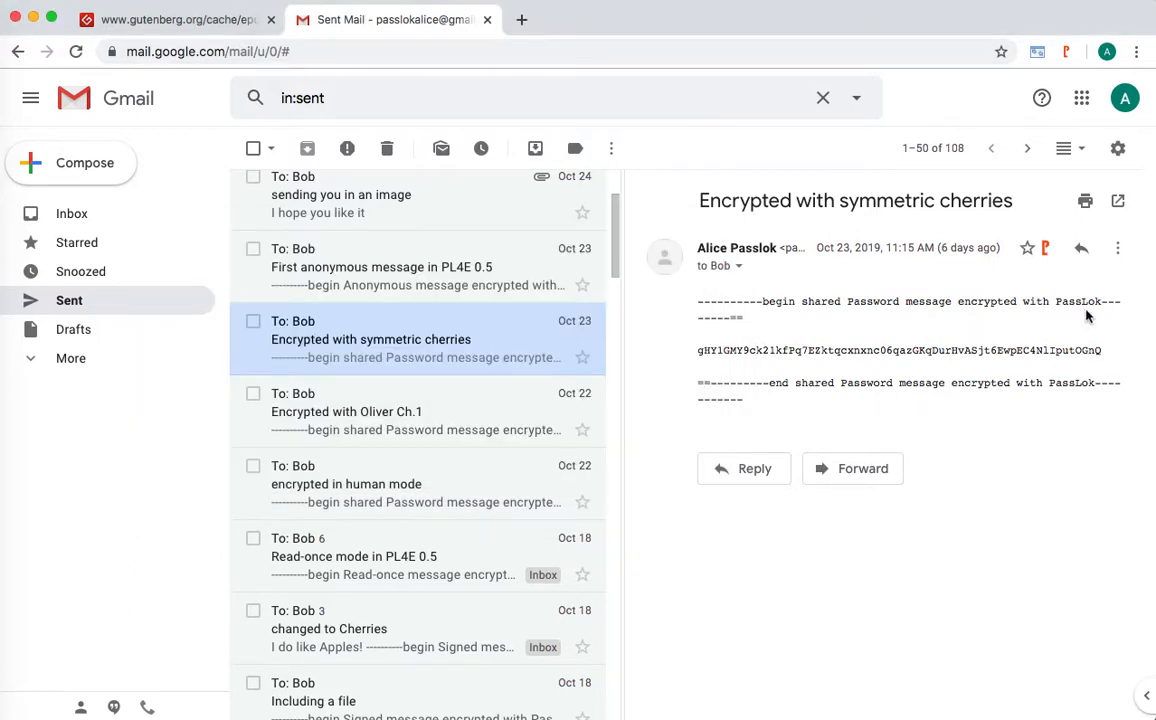
pyautogui.click(1081, 249)
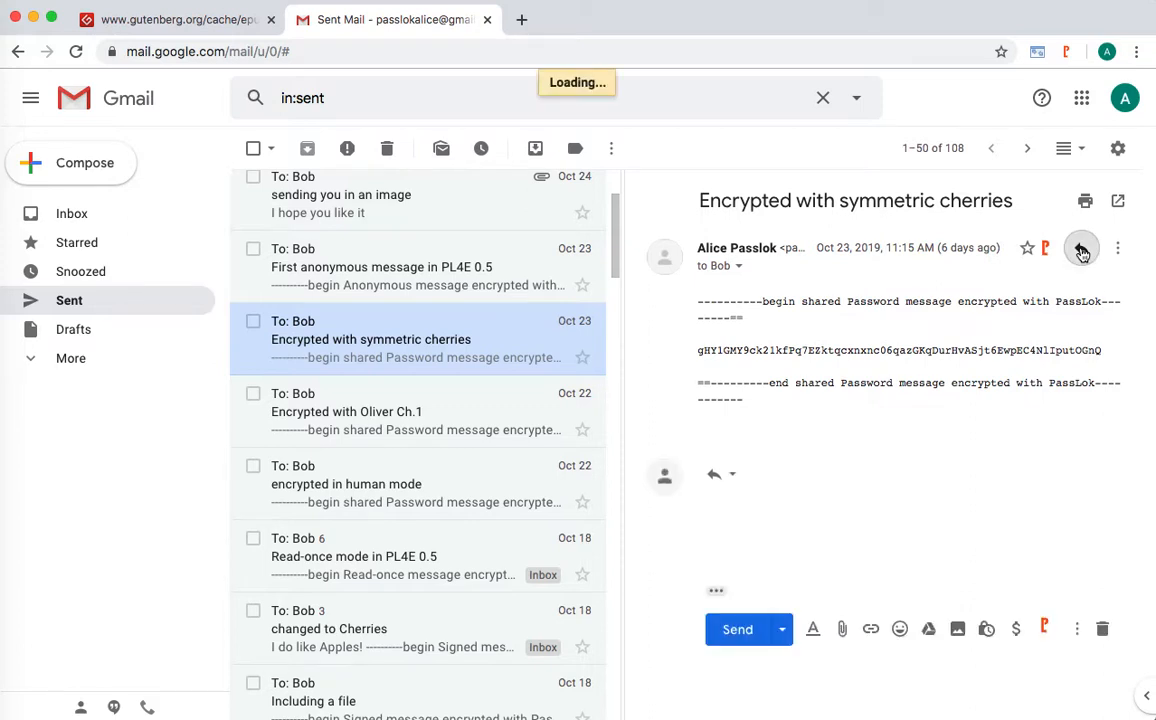
pyautogui.click(1046, 630)
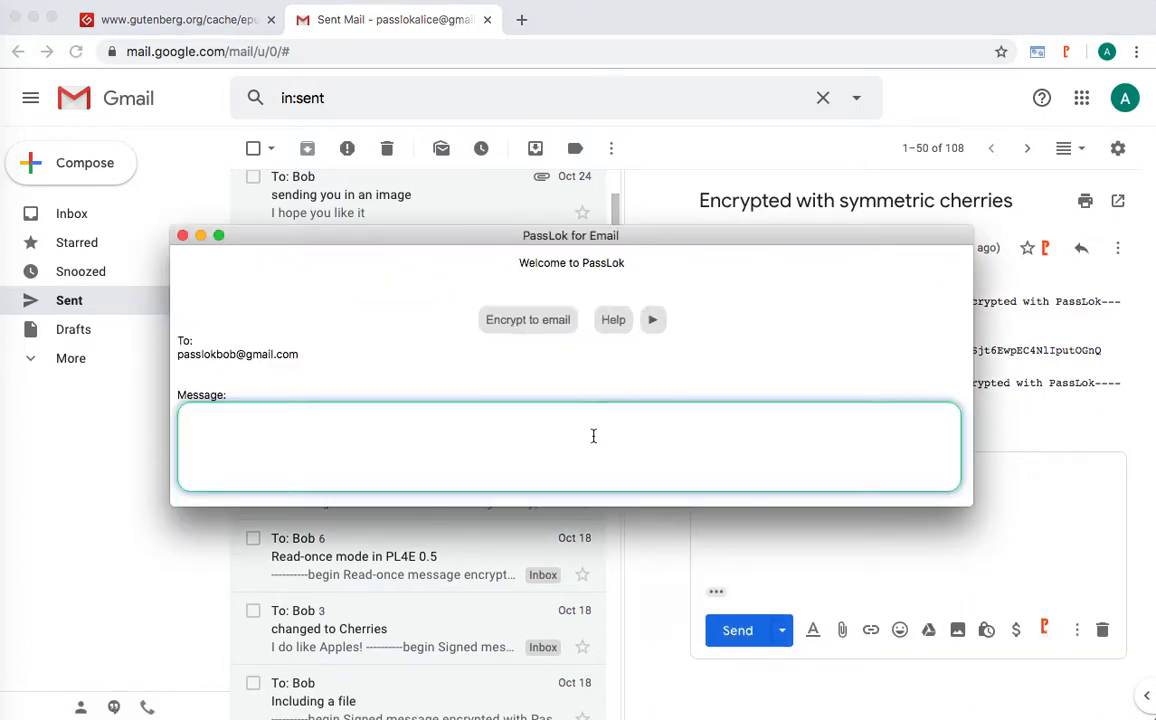
pyautogui.write('Hi Bob')
# - Encrypt the reply in Shared Pwd. mode with the shared password, then discard the draft
pyautogui.click(652, 319)
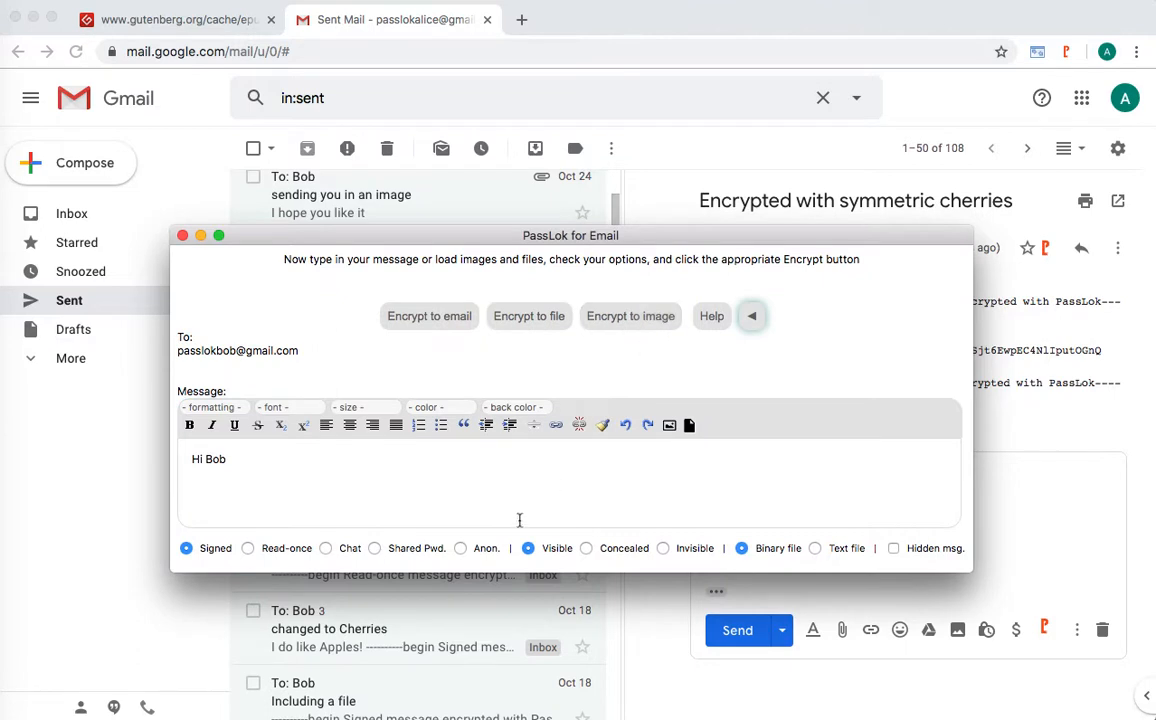
pyautogui.click(374, 549)
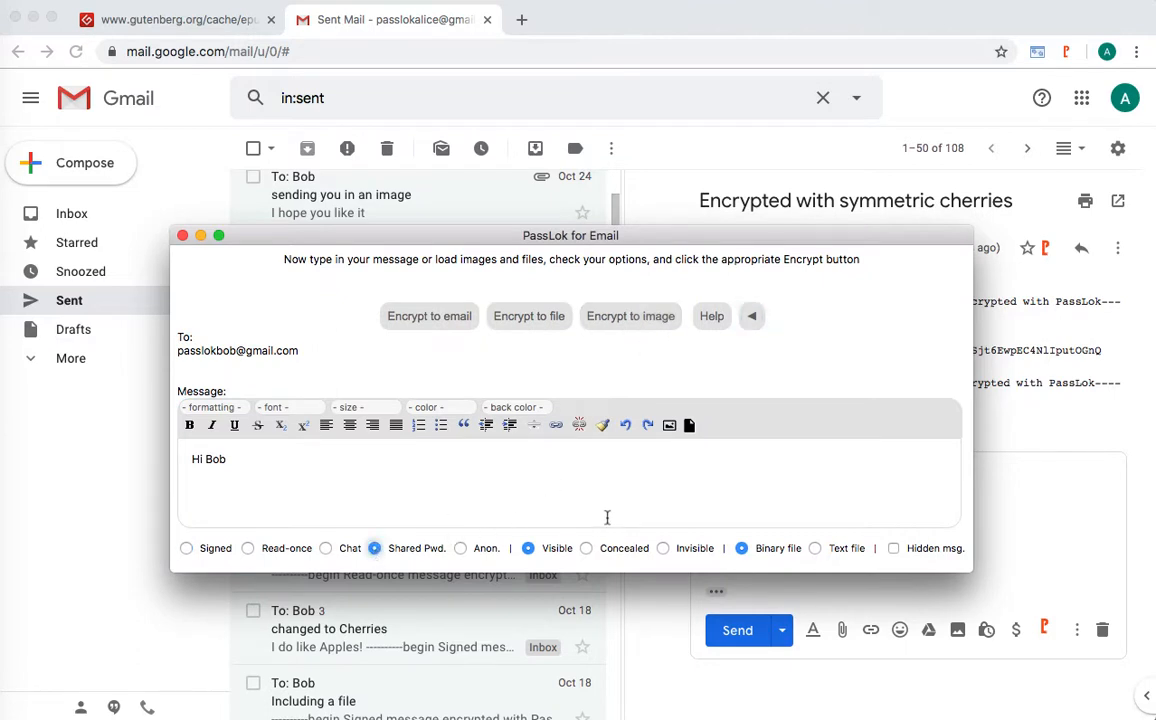
pyautogui.click(434, 320)
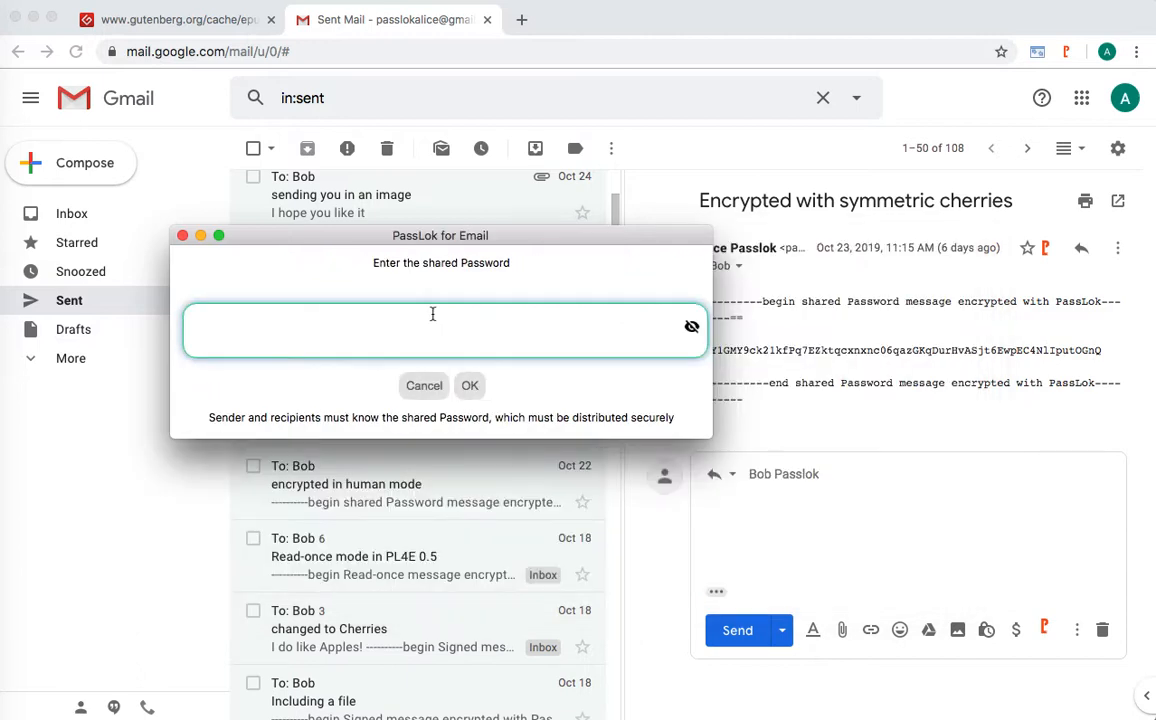
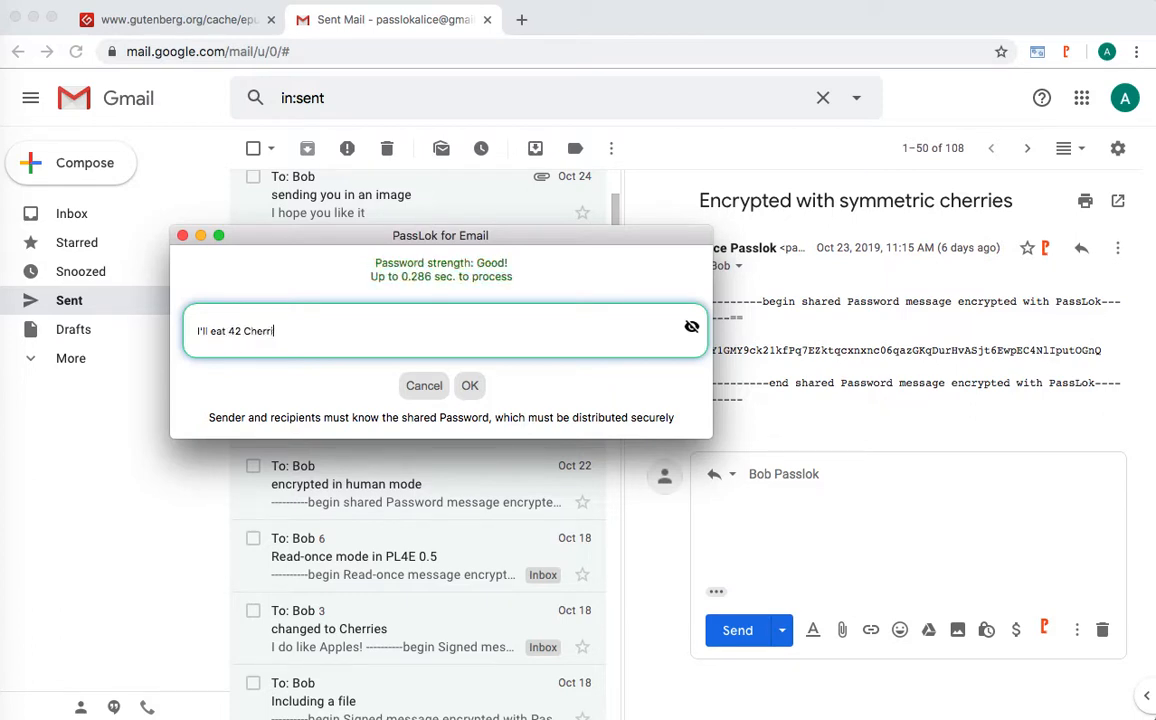
pyautogui.click(470, 387)
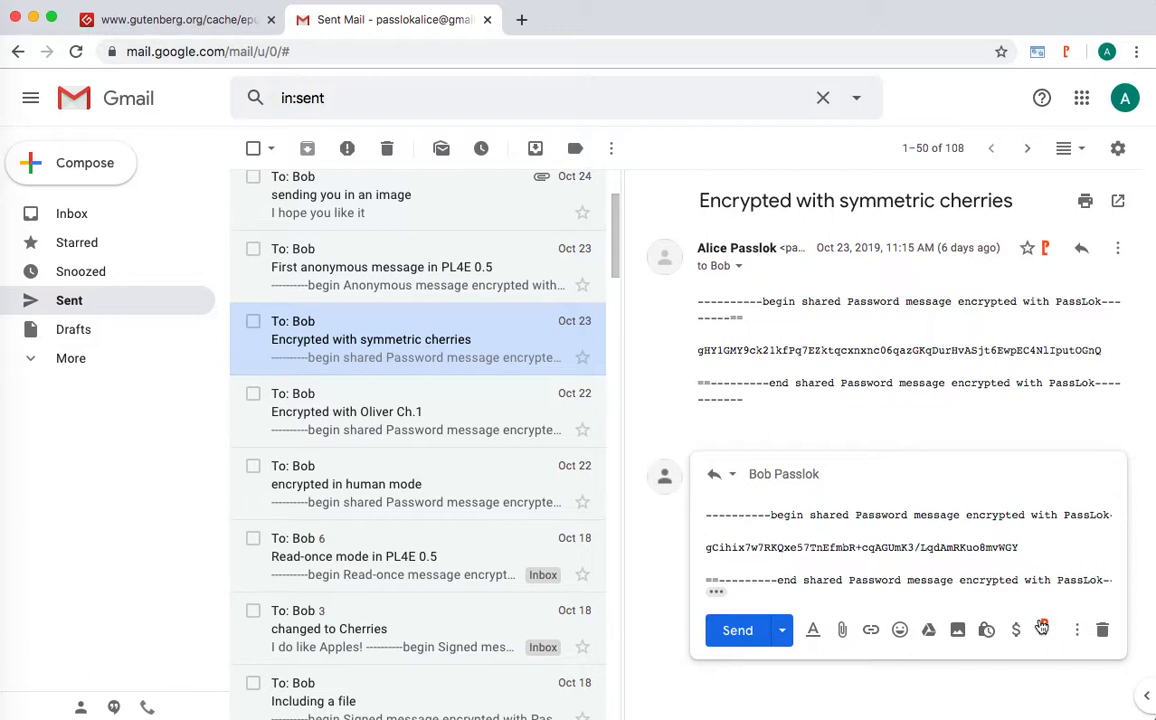
pyautogui.click(1103, 632)
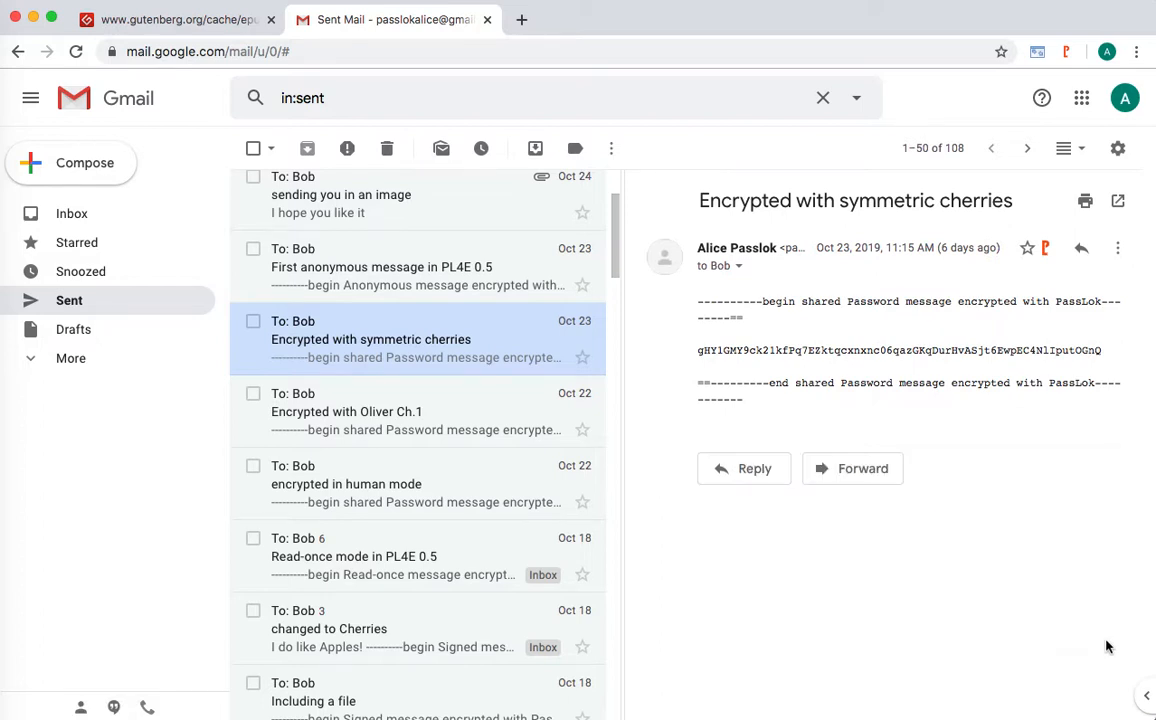
# - Open the 'Encrypted with Oliver Ch.1' message and centre PassLok's shared password prompt
pyautogui.click(330, 417)
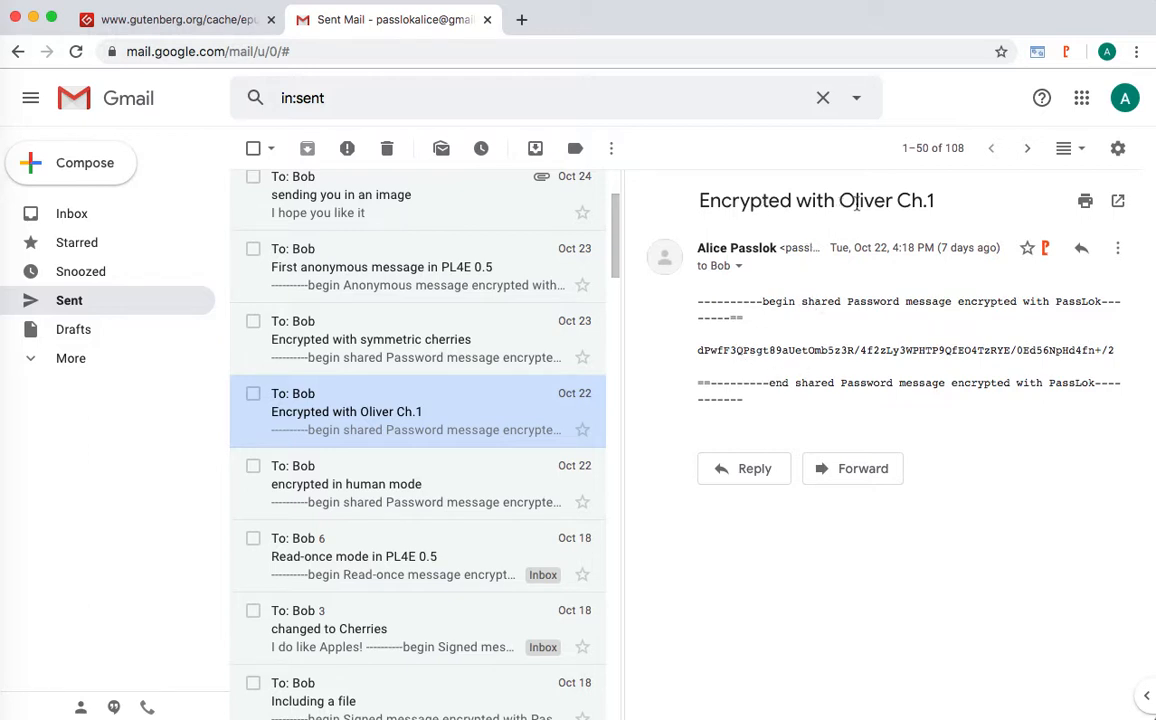
pyautogui.click(1046, 248)
pyautogui.moveTo(375, 12); pyautogui.dragTo(601, 193)
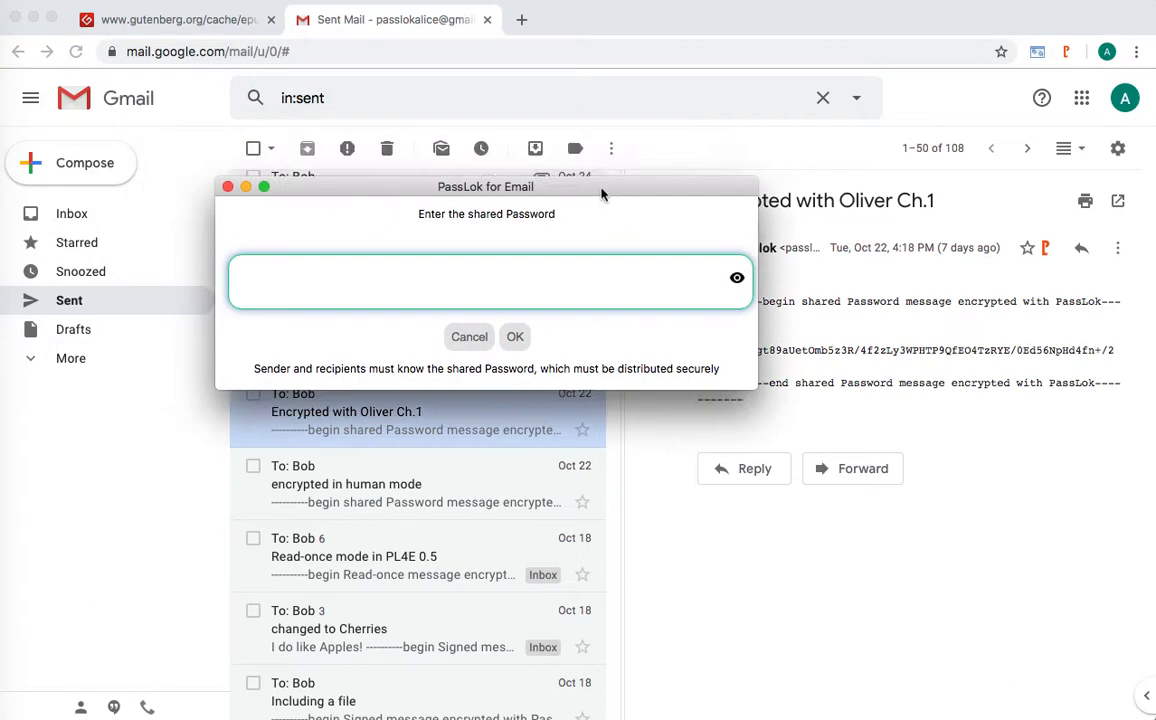
# - Copy the opening three Oliver Twist paragraphs from Project Gutenberg and return to Gmail
pyautogui.click(176, 22)
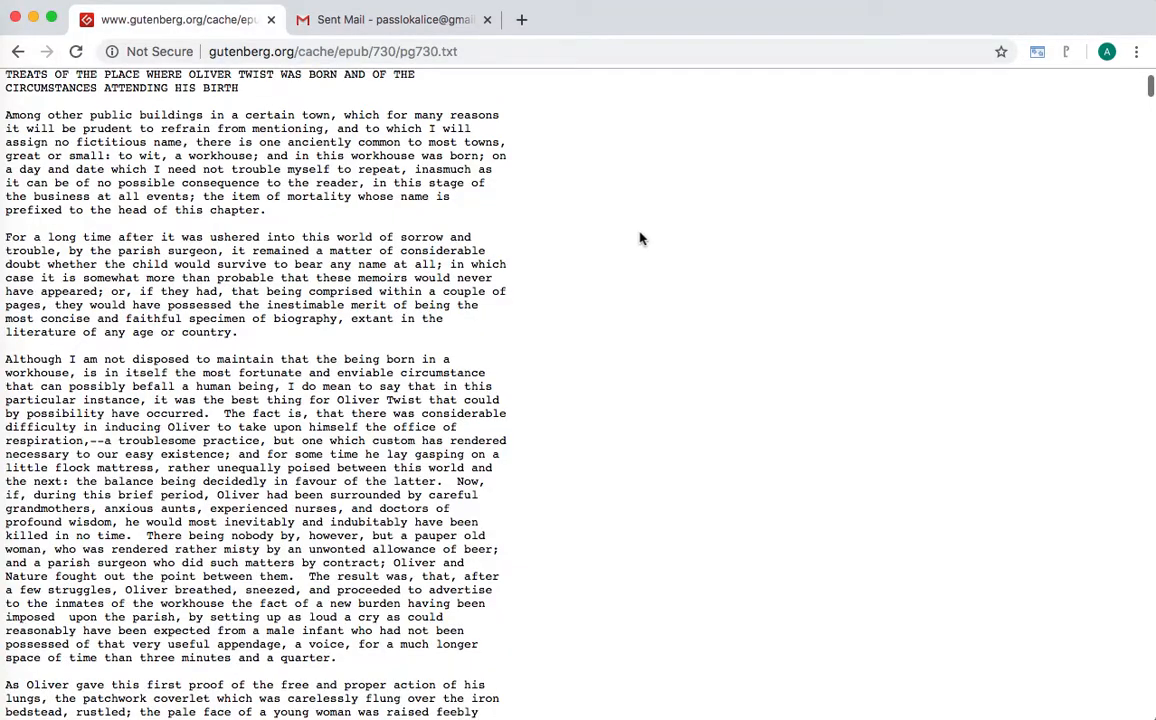
pyautogui.moveTo(5, 112); pyautogui.dragTo(499, 637)
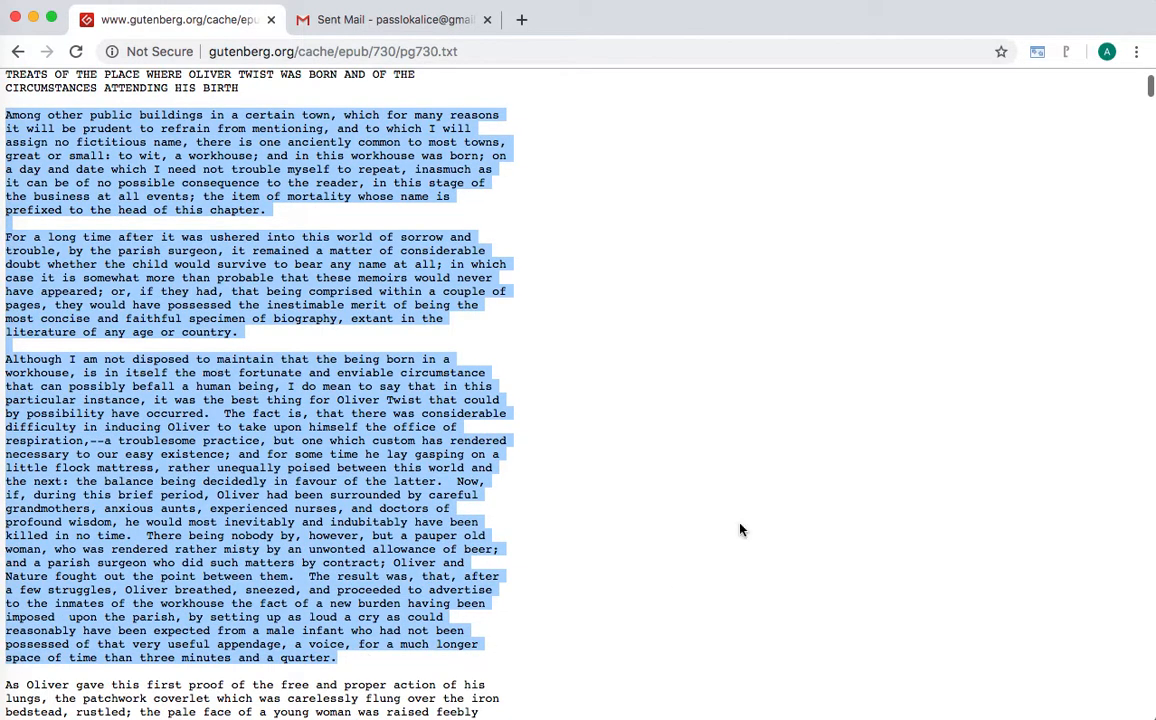
pyautogui.click(390, 19)
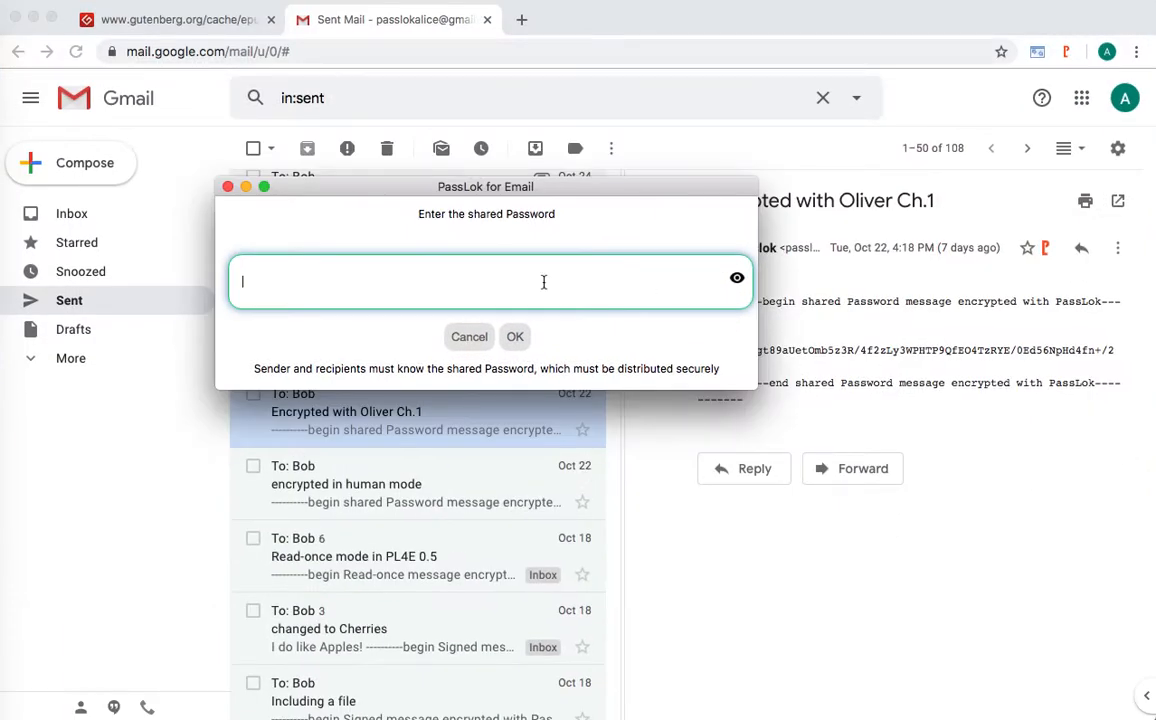
# - Paste the Oliver Twist text as pad, decrypt from position 0 to 'very secret', then close PassLok
pyautogui.rightClick(544, 282)
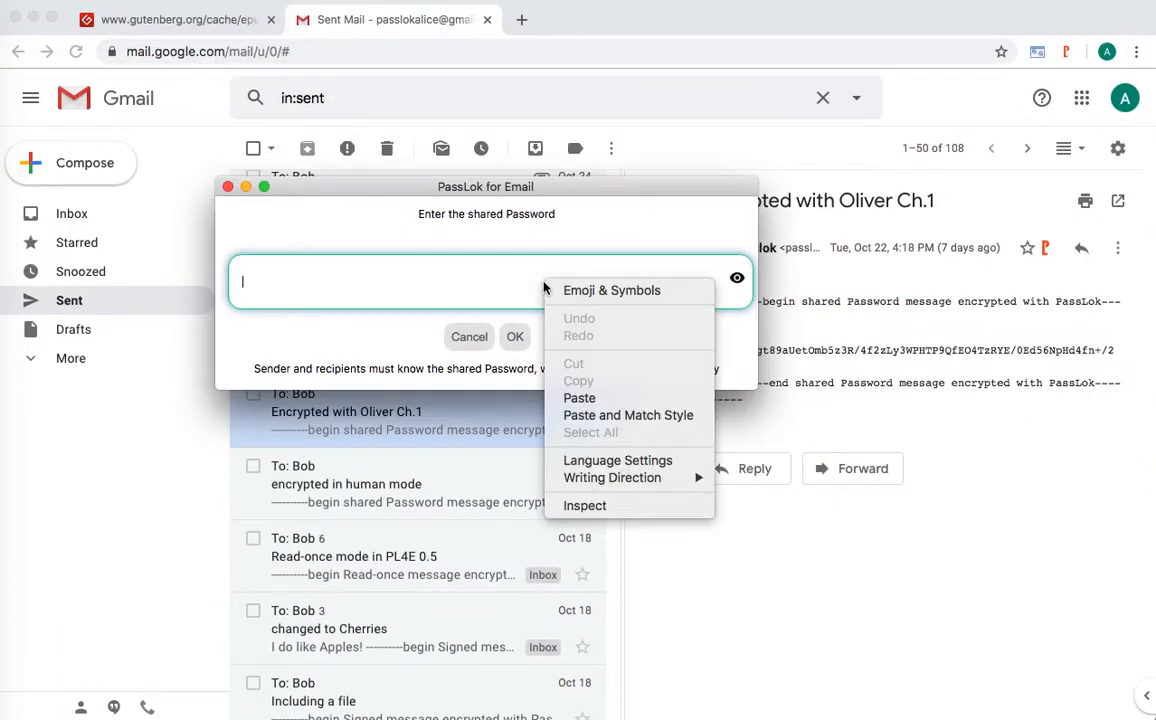
pyautogui.click(588, 396)
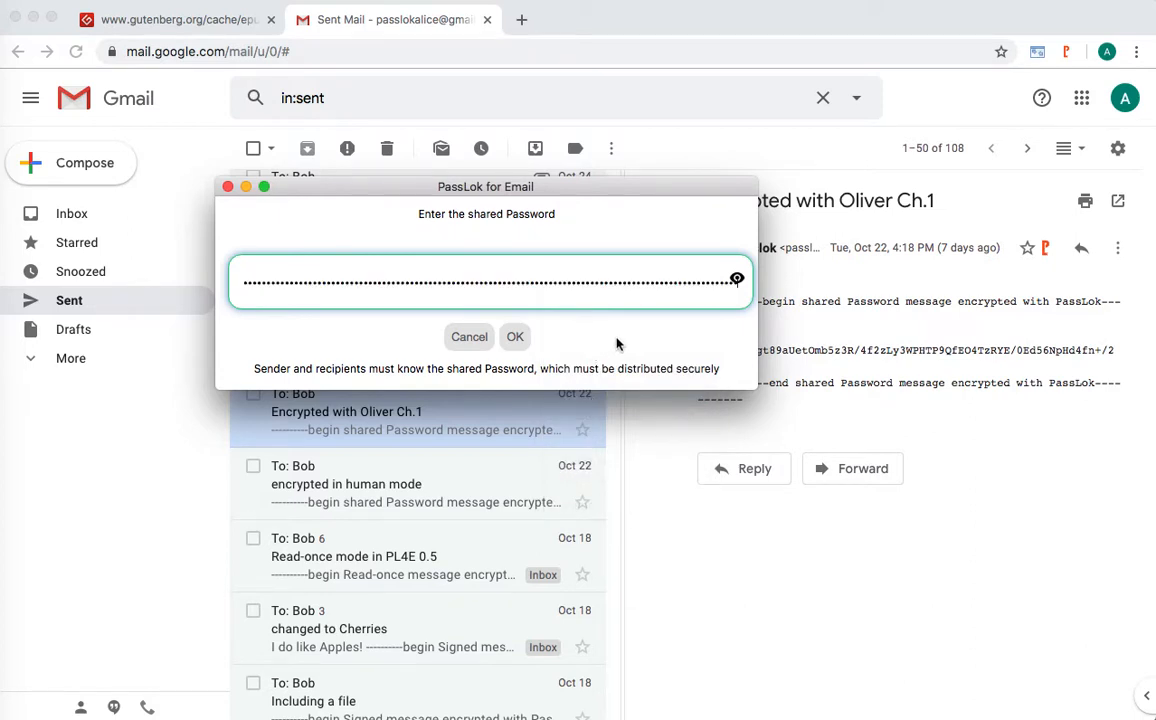
pyautogui.click(514, 337)
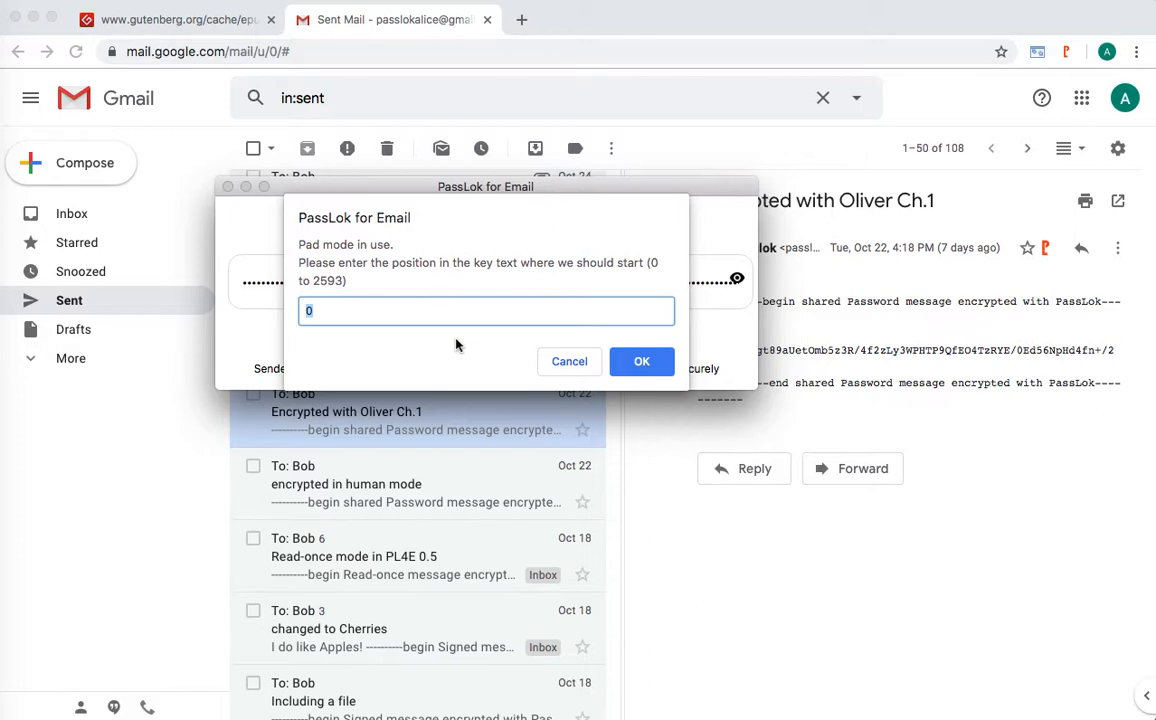
pyautogui.click(642, 364)
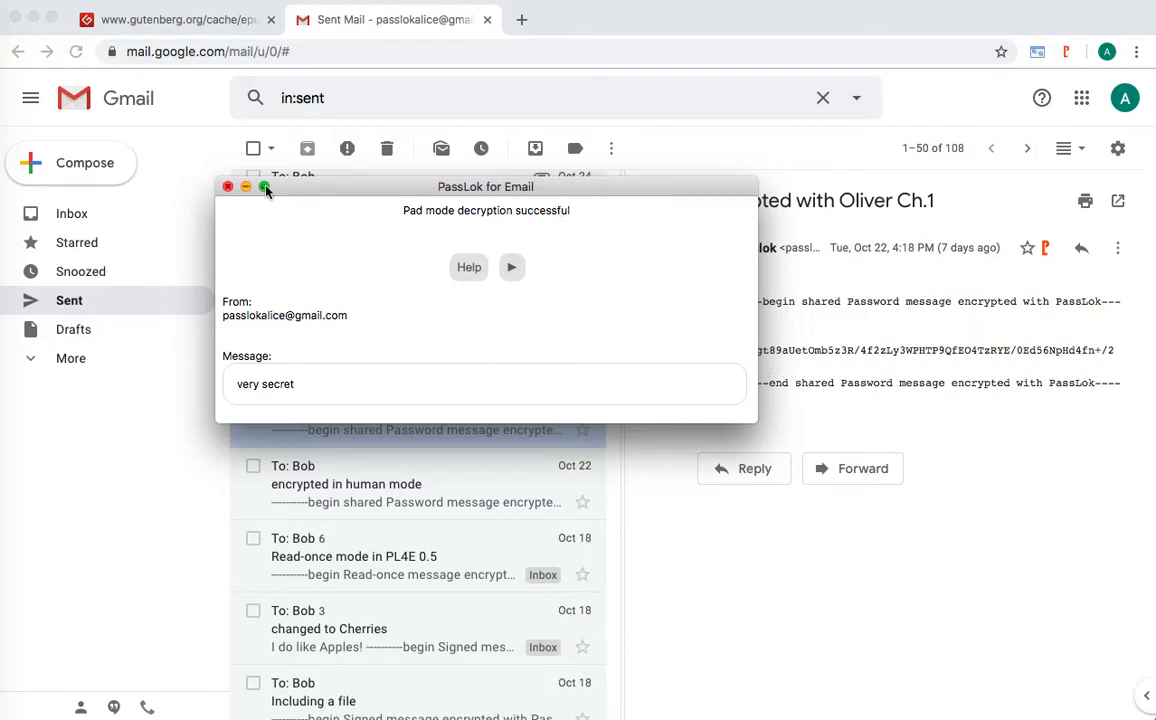
pyautogui.click(228, 186)
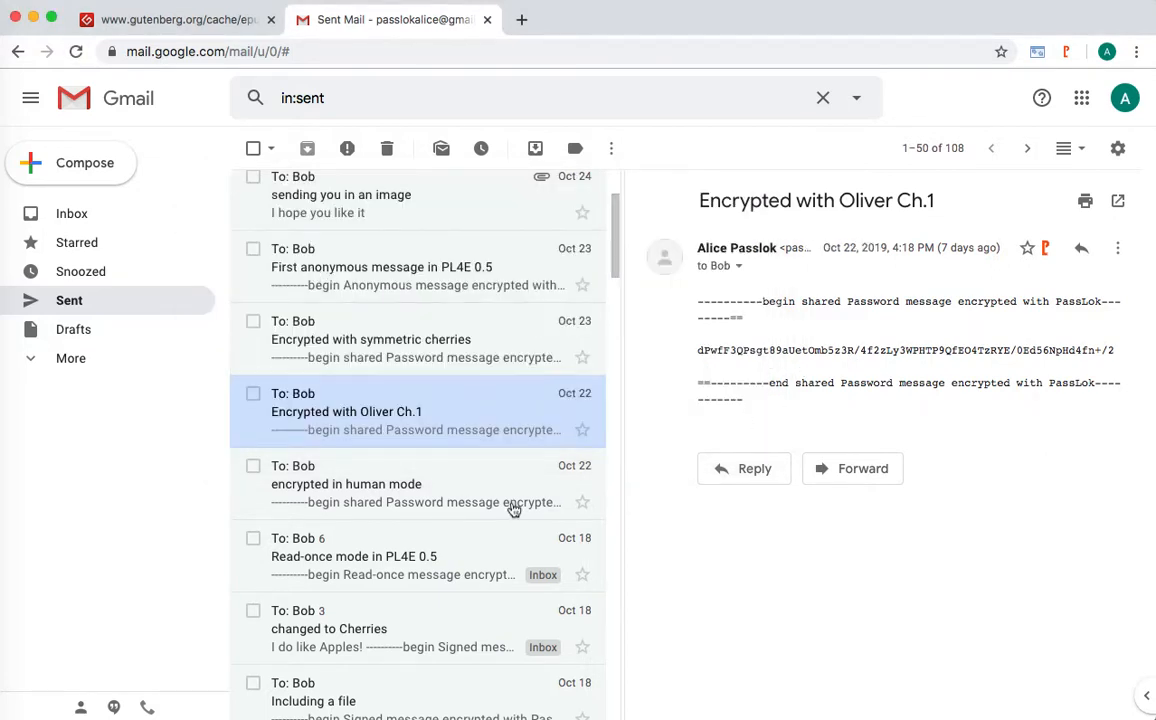
# - Open the 'encrypted in human mode' message and bring up PassLok's password prompt
pyautogui.click(324, 485)
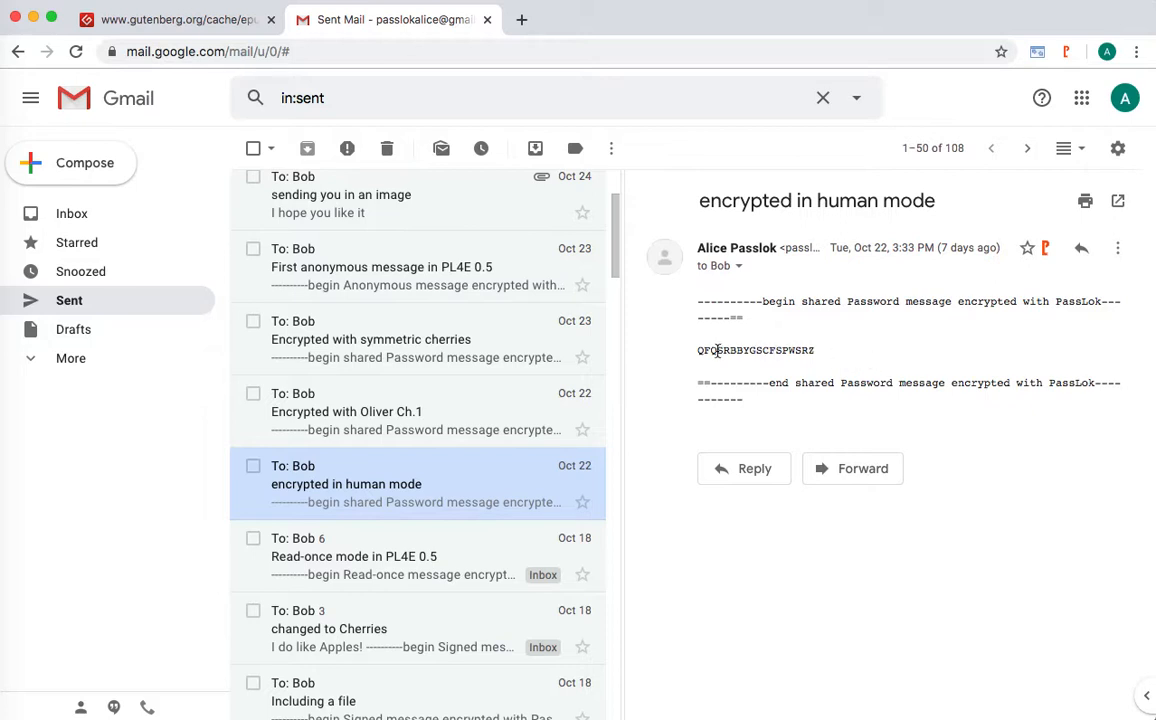
pyautogui.click(1046, 249)
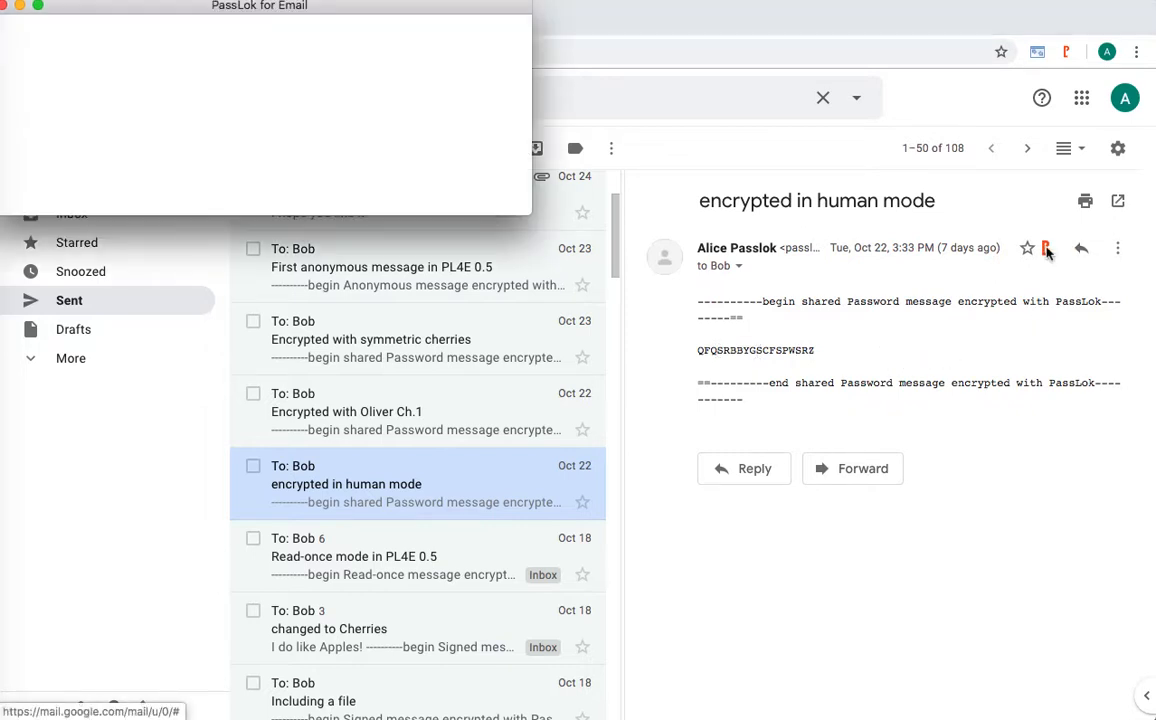
pyautogui.moveTo(369, 13); pyautogui.dragTo(550, 255)
# - Enter the three-word tilde-separated shared password, decrypting the message to 'VERY SECRET'
pyautogui.click(684, 336)
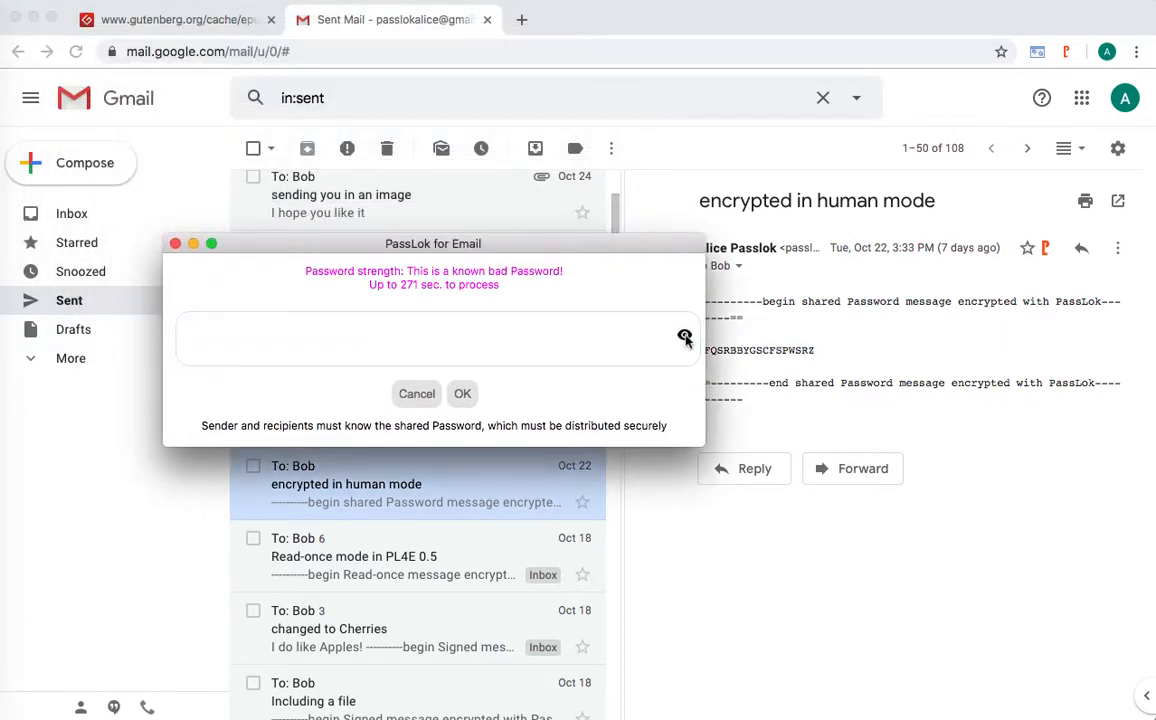
pyautogui.click(412, 340)
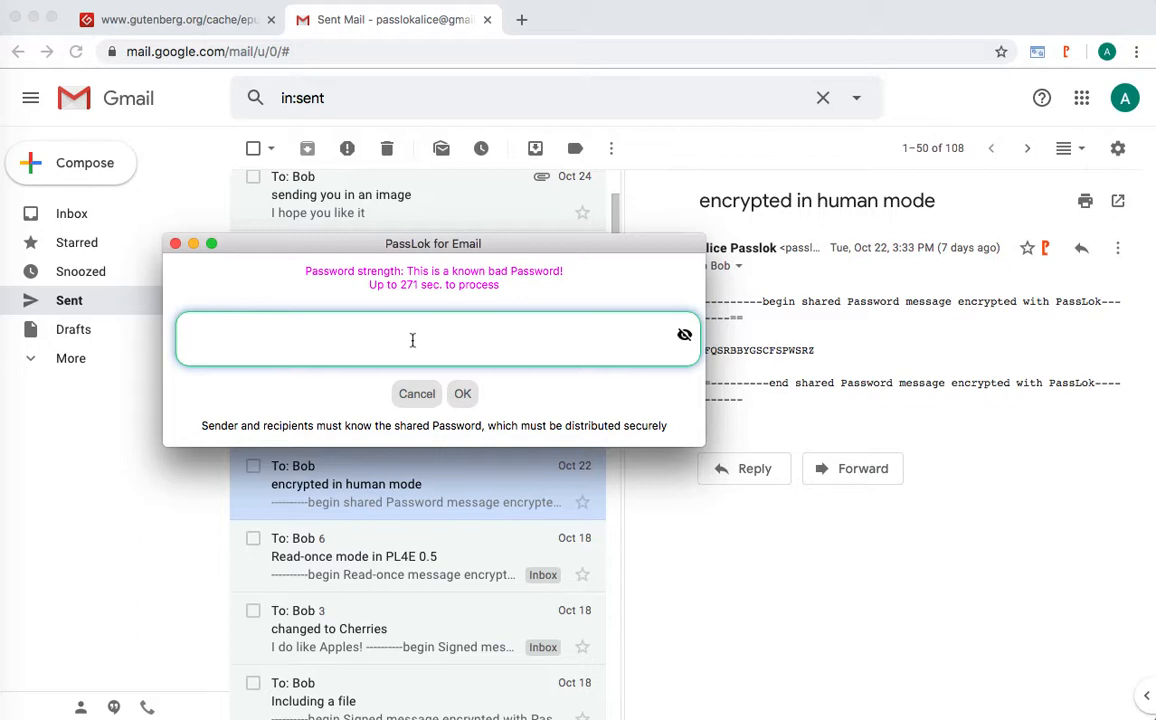
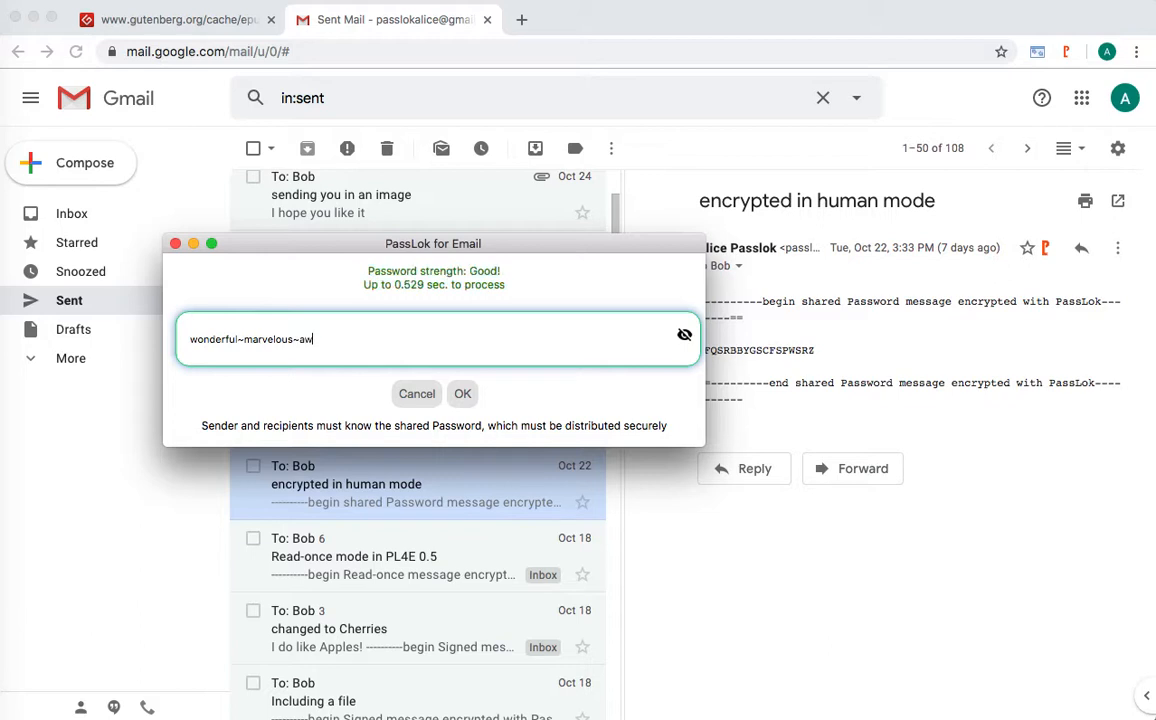
pyautogui.click(463, 394)
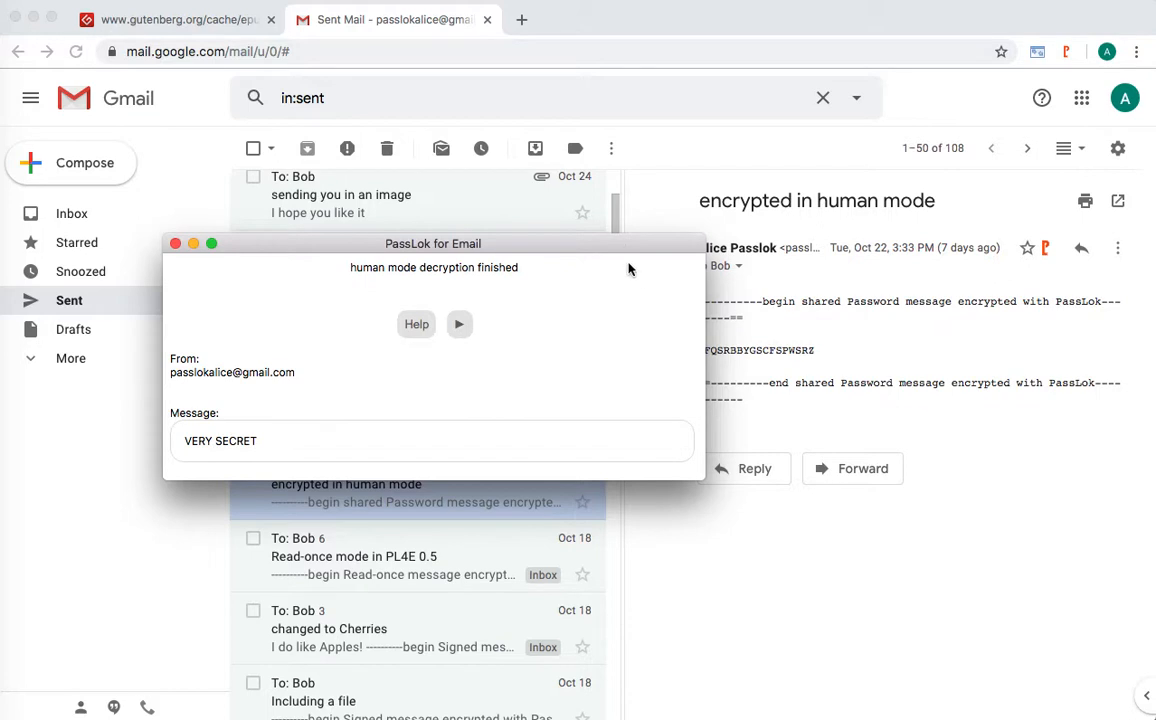
pyautogui.moveTo(601, 249); pyautogui.dragTo(503, 201)
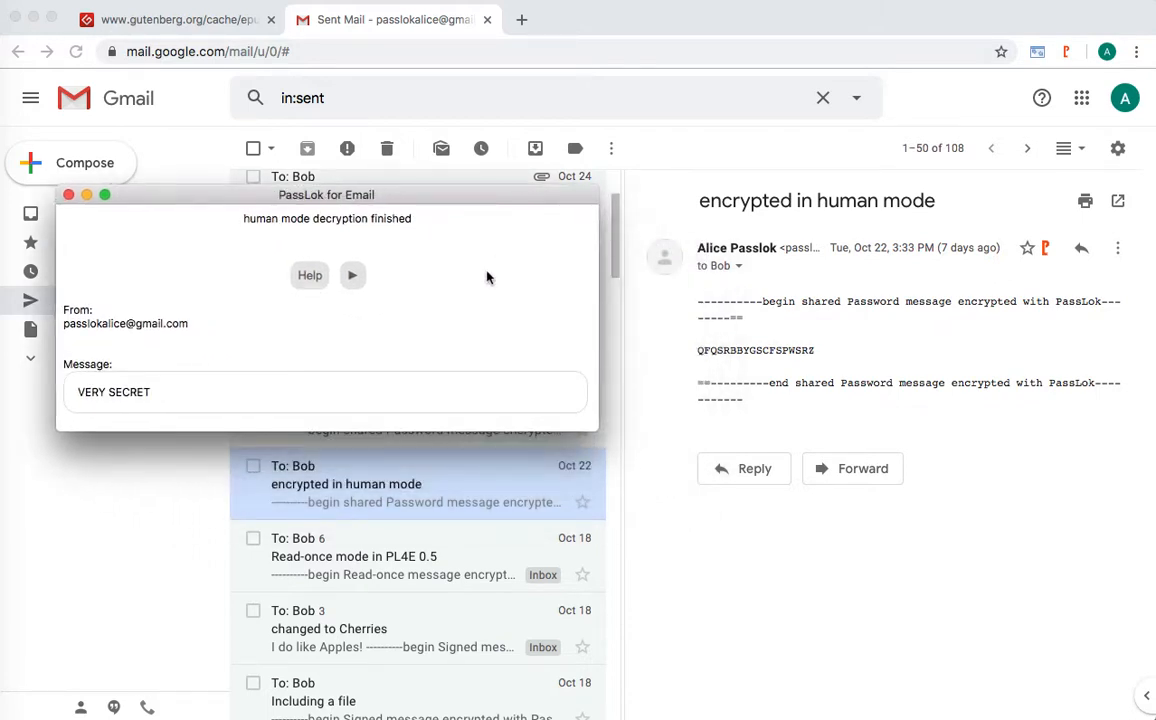
# - Decrypt again with the password's words reordered, producing the garbled result 'XWGIIGSWM'
pyautogui.click(1046, 250)
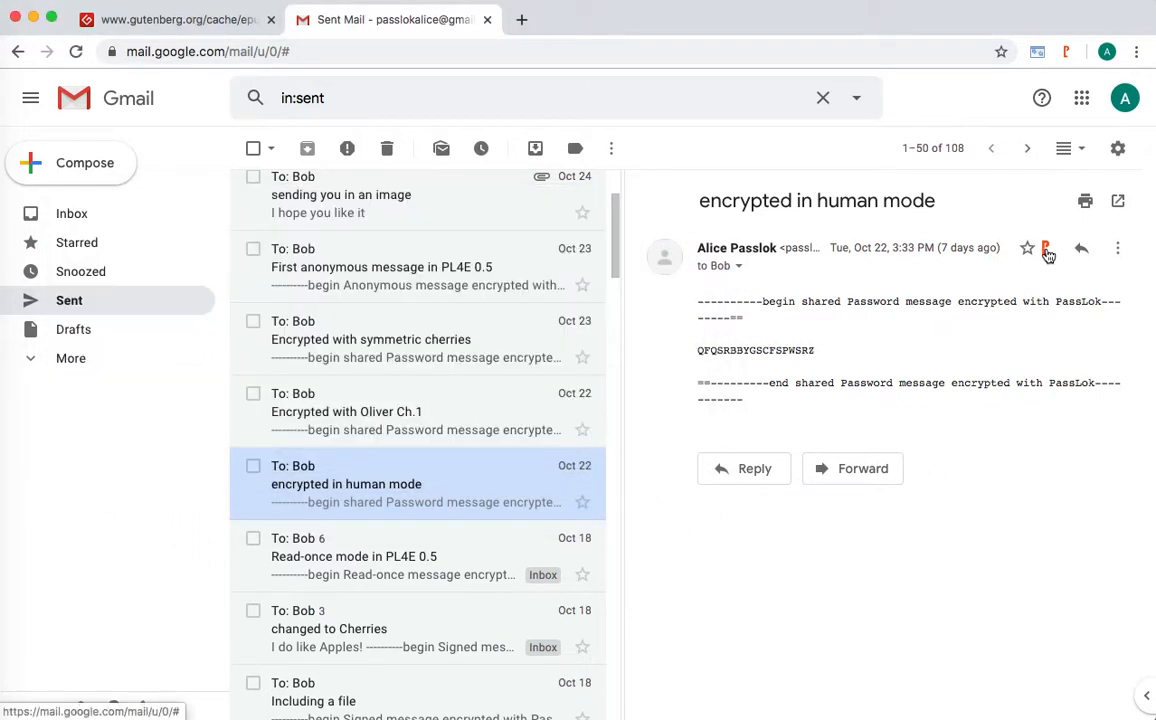
pyautogui.click(1047, 251)
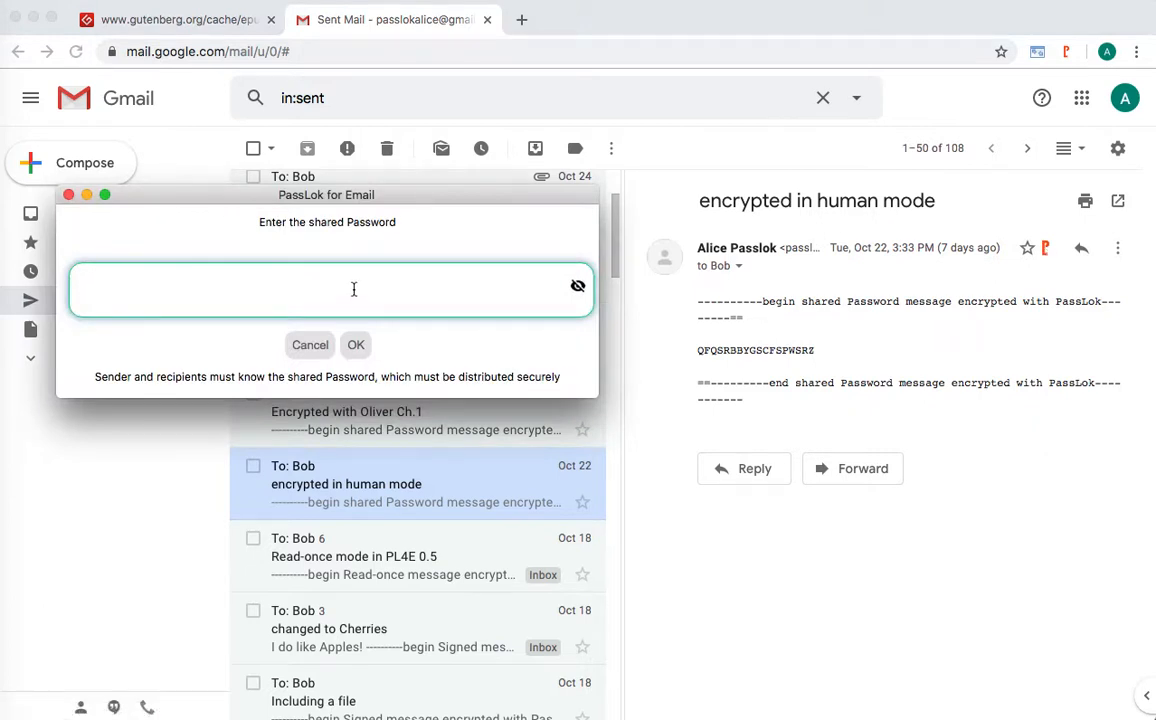
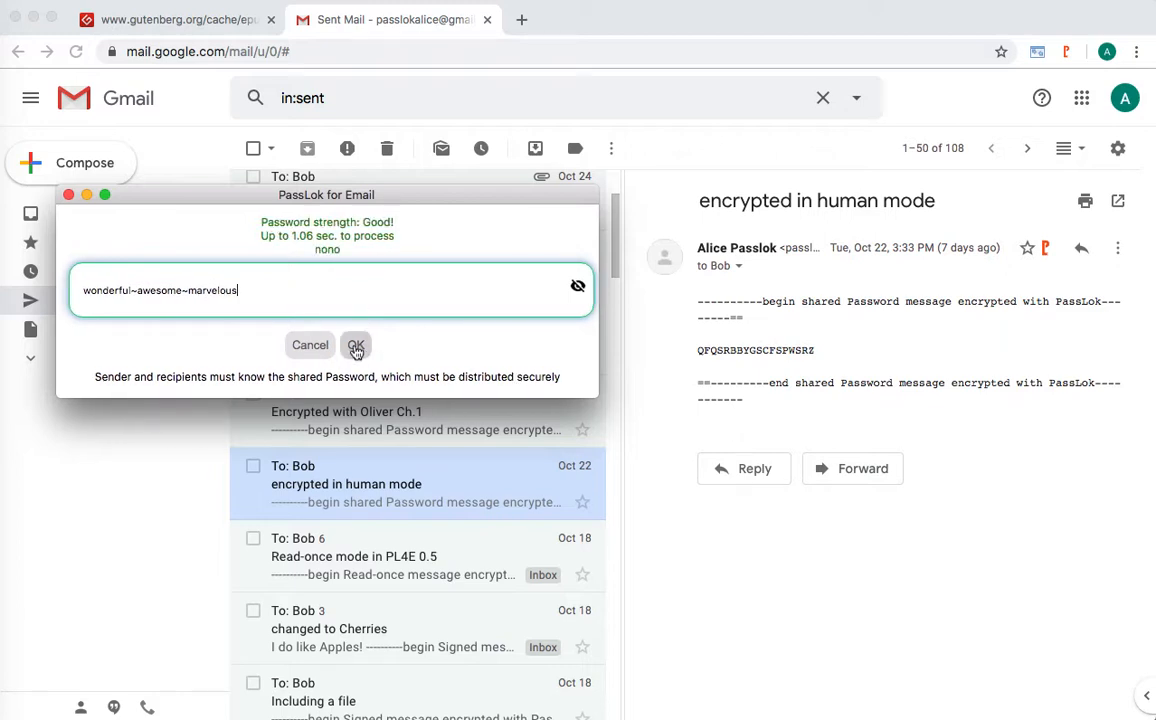
pyautogui.click(356, 346)
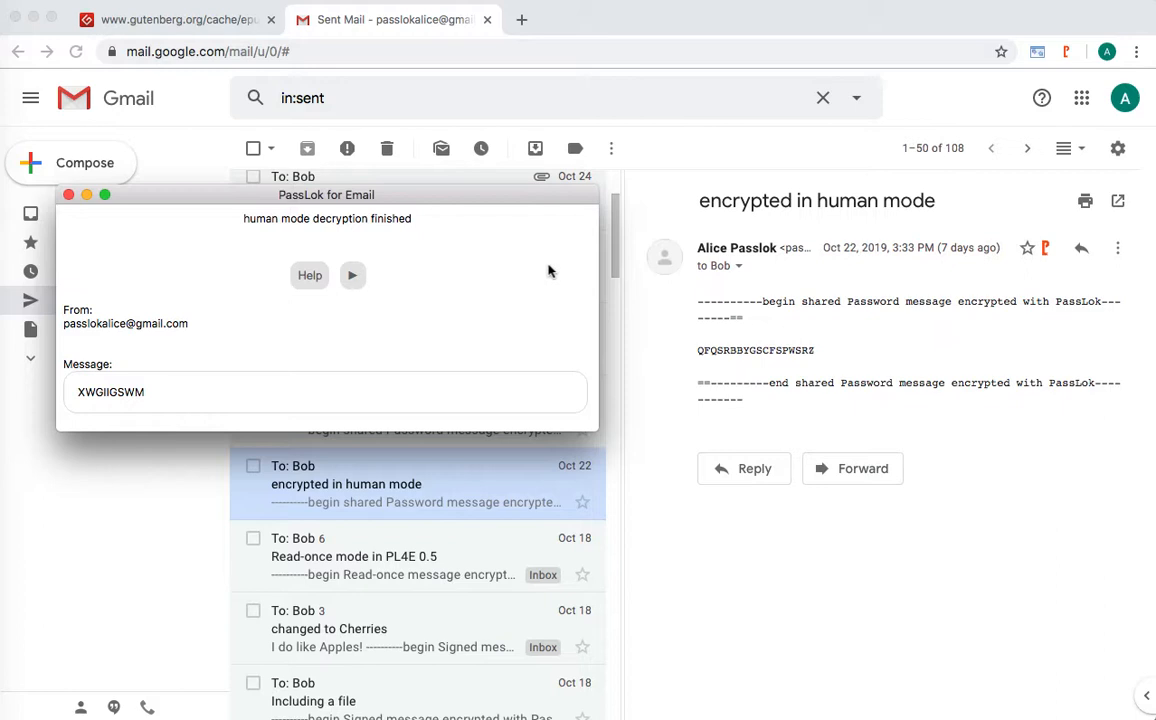
# - In PassLok Help, expand 'How do I use a shared password?' and follow the passlok.com/human link
pyautogui.click(310, 277)
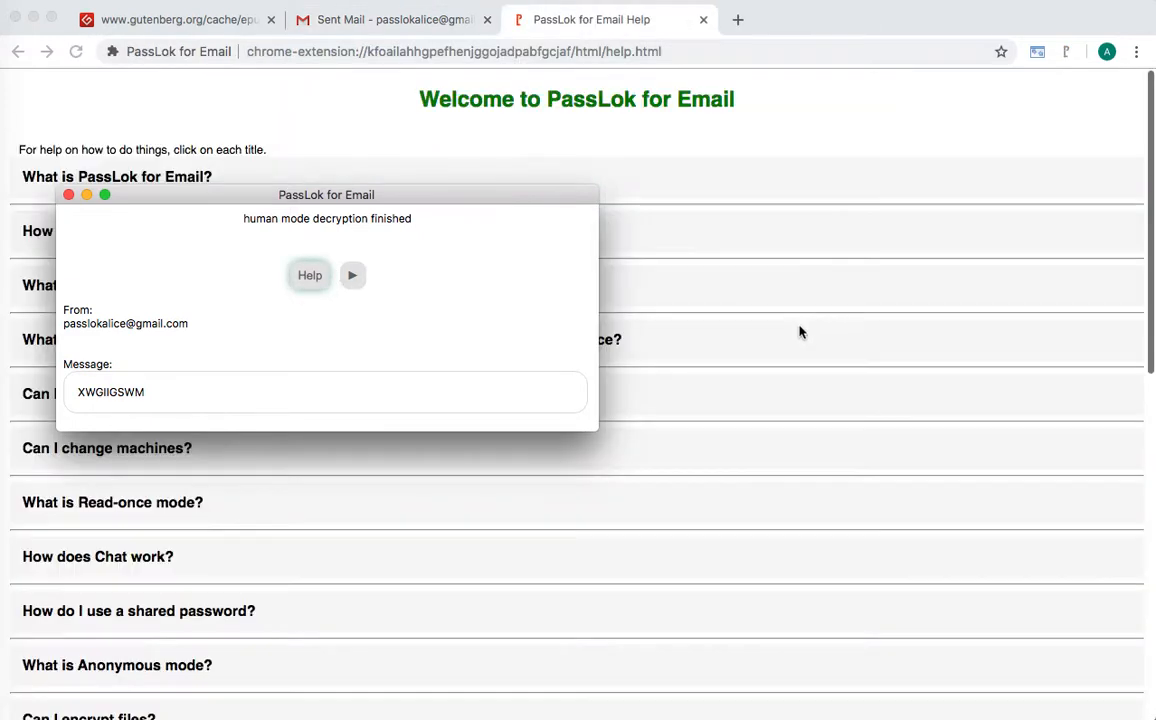
pyautogui.click(68, 194)
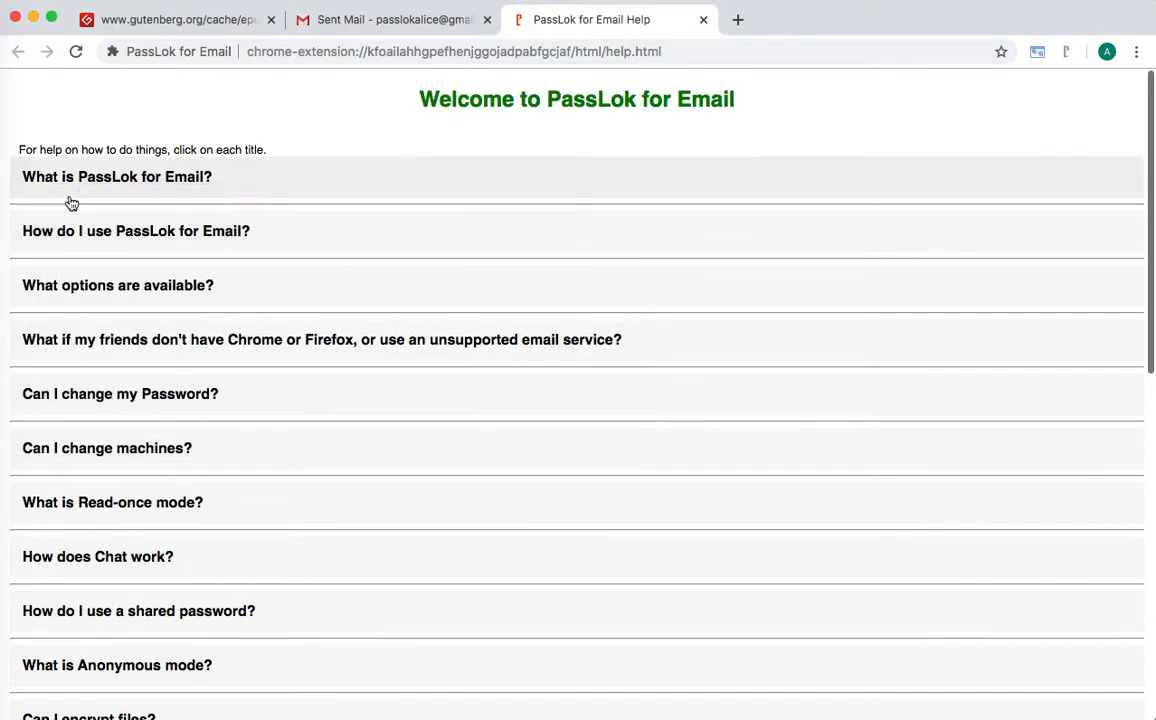
pyautogui.scroll(-1, 457, 301)
pyautogui.scroll(-10, 457, 301)
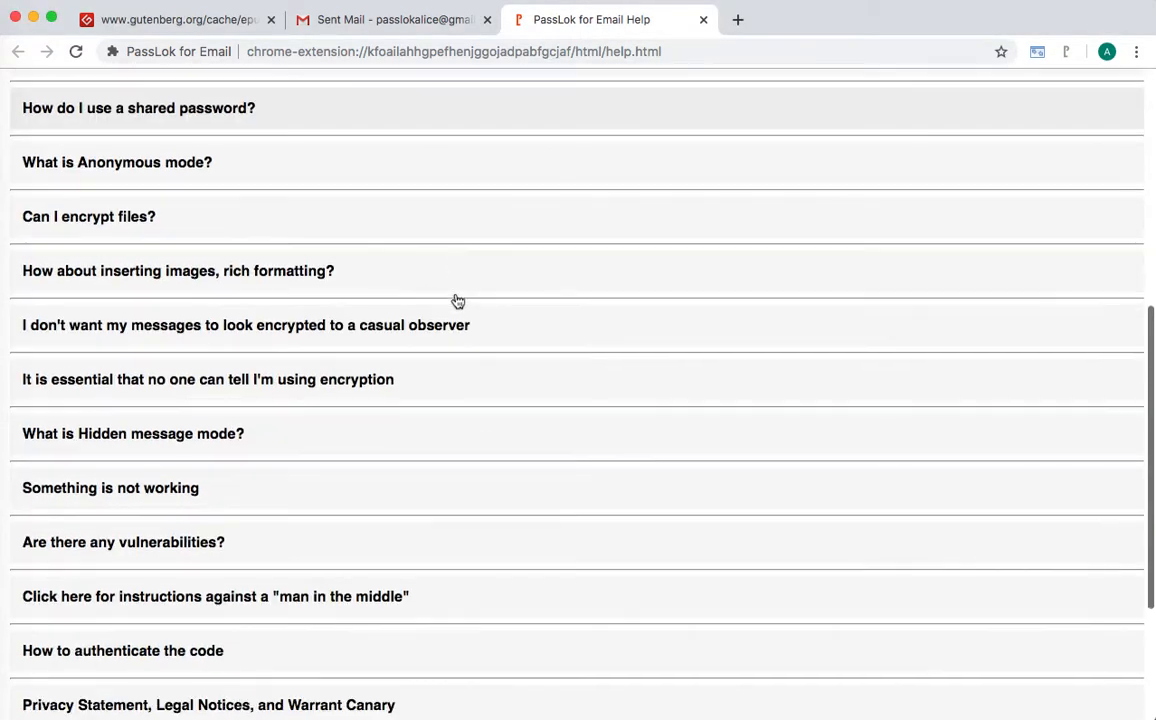
pyautogui.click(207, 112)
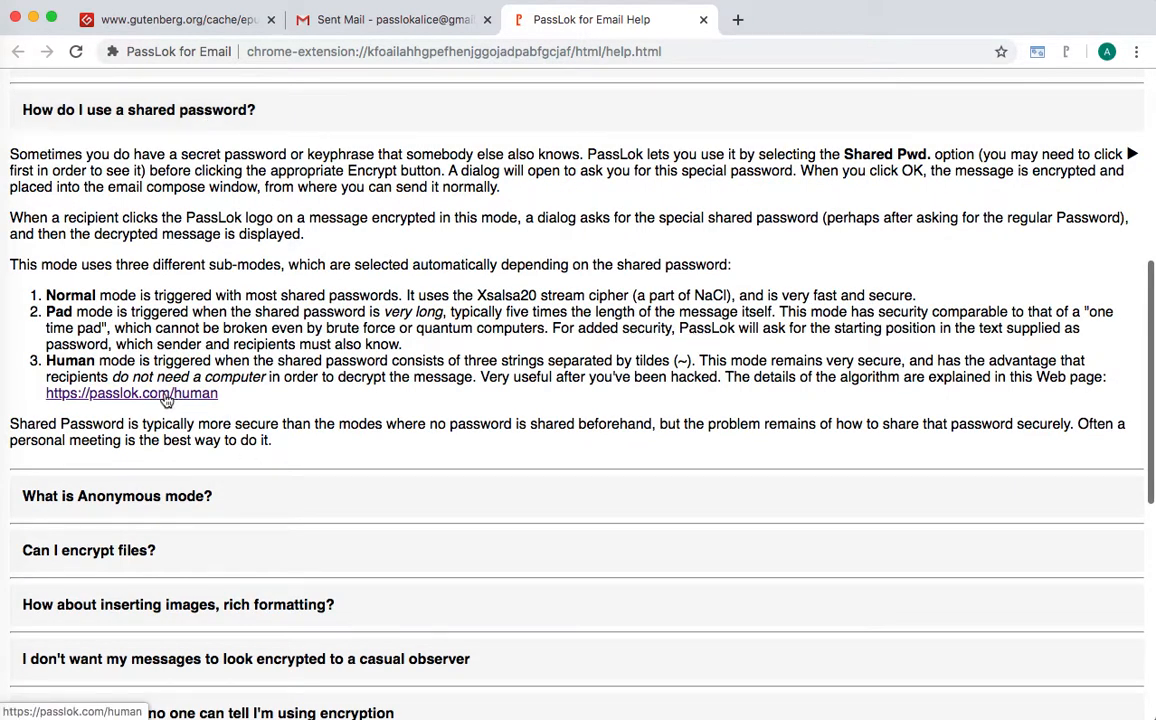
pyautogui.click(162, 396)
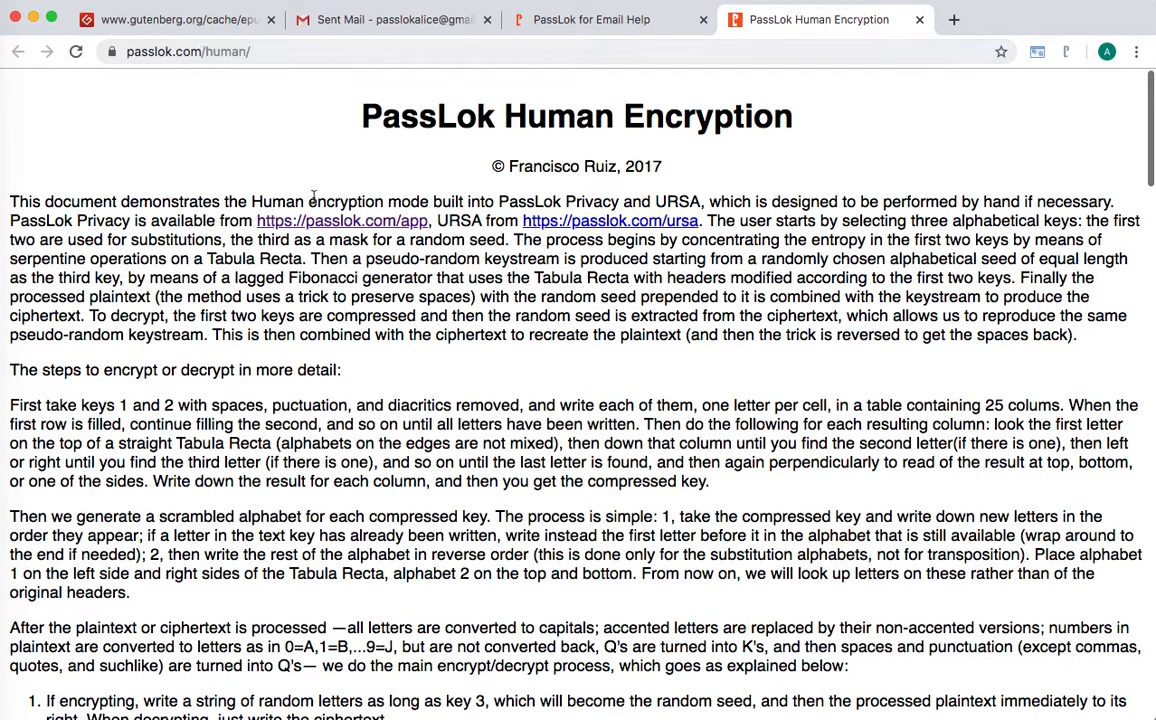
pyautogui.scroll(-20, 397, 248)
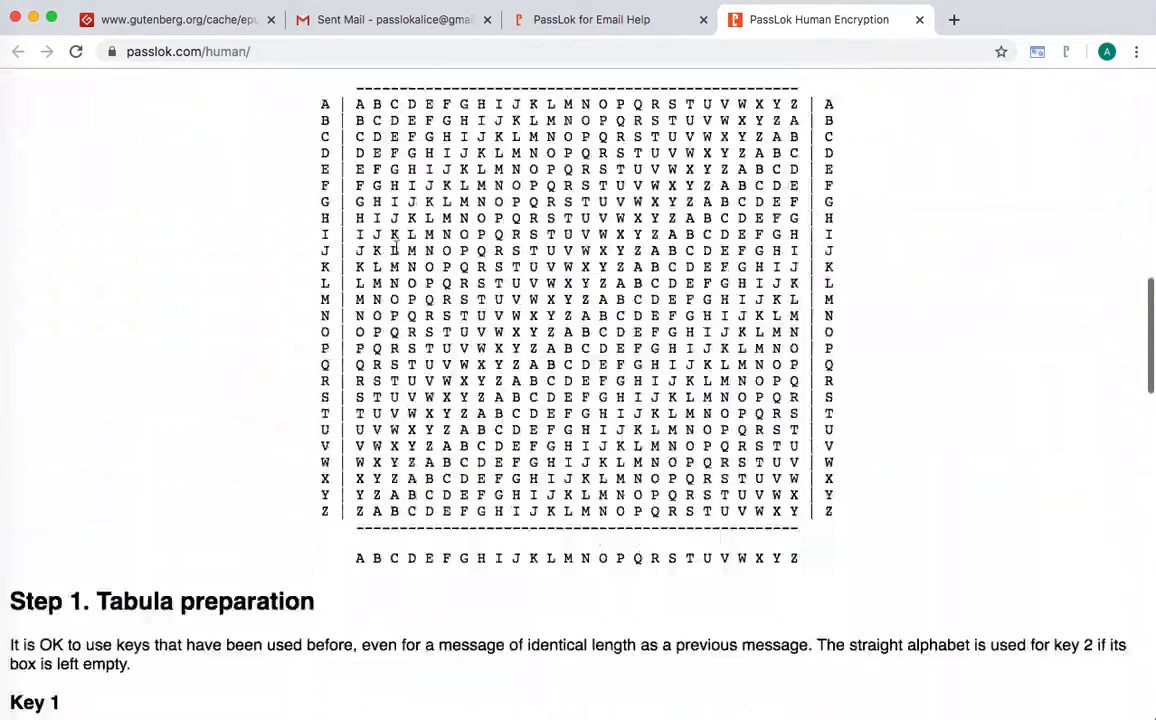
pyautogui.scroll(-12, 396, 247)
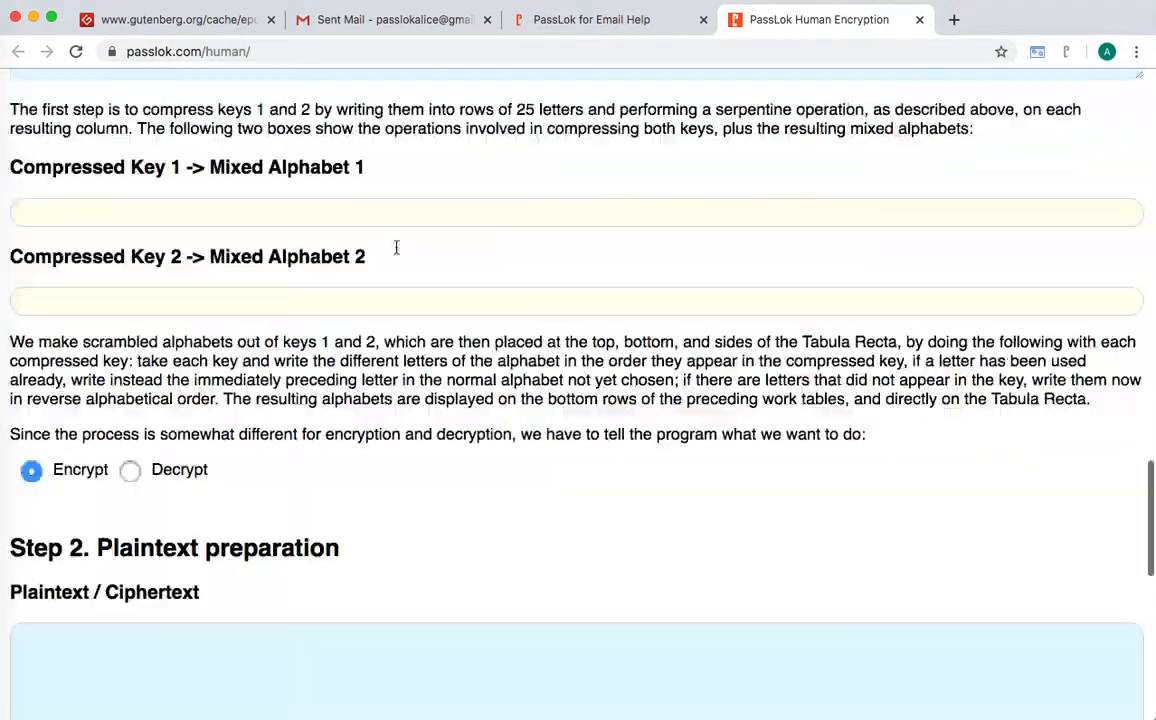
pyautogui.scroll(10, 396, 248)
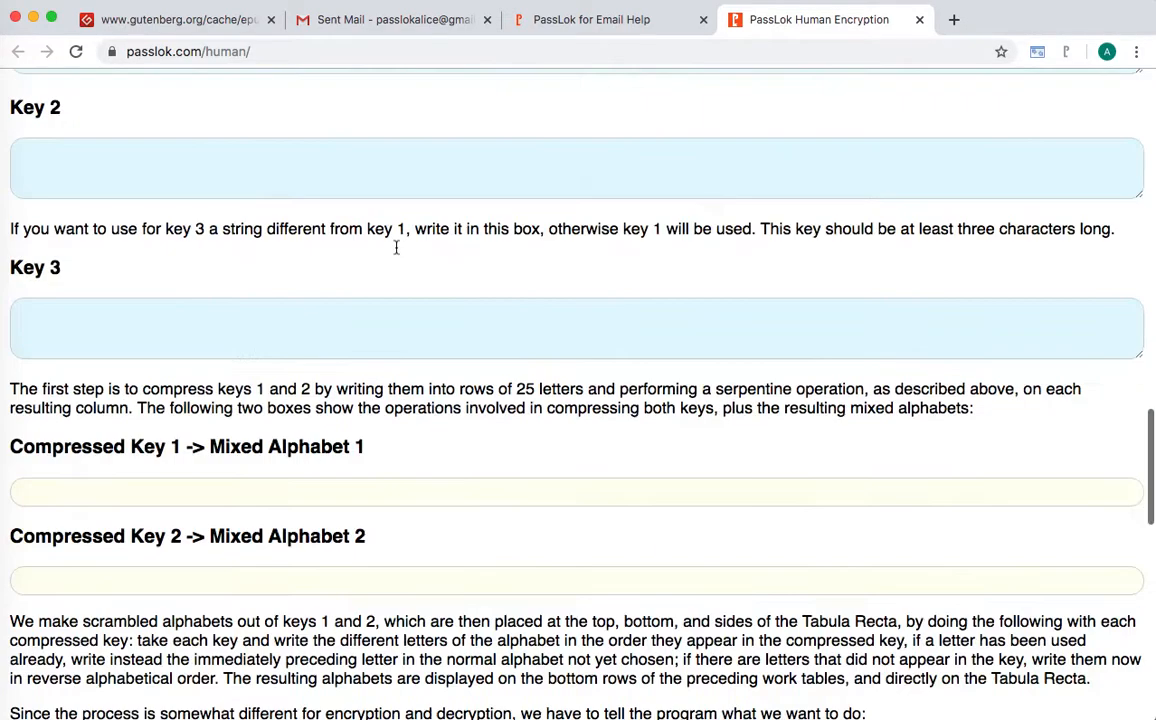
pyautogui.scroll(8, 396, 250)
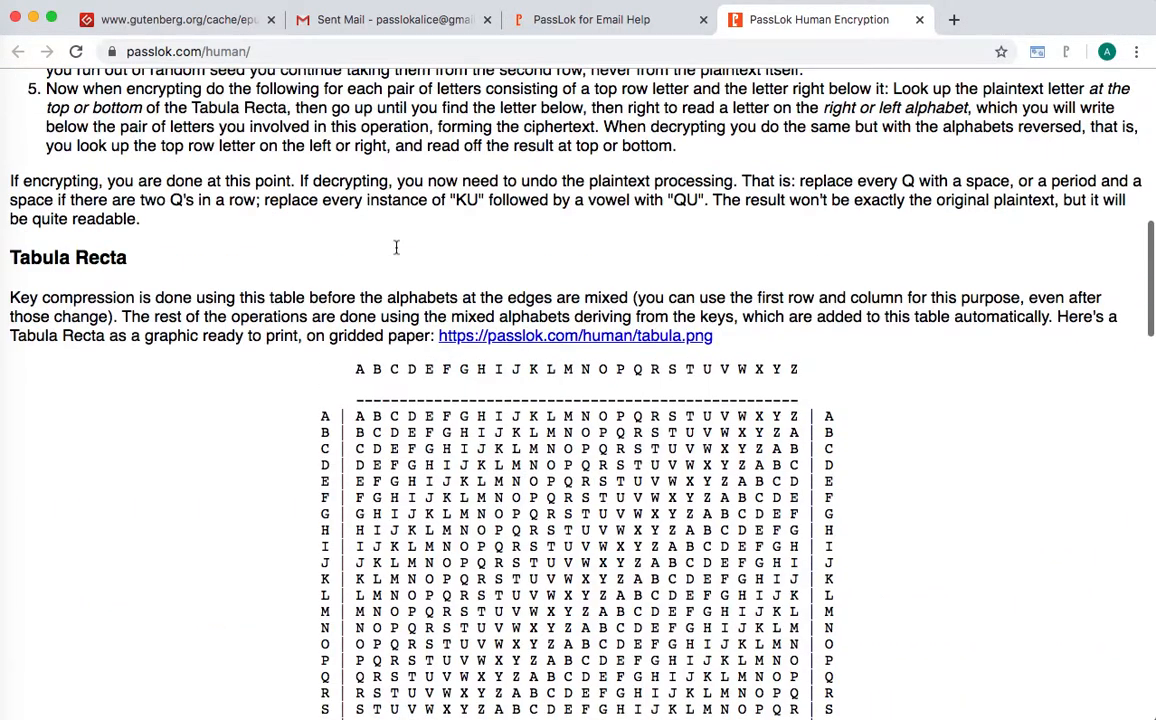
pyautogui.scroll(-3, 395, 248)
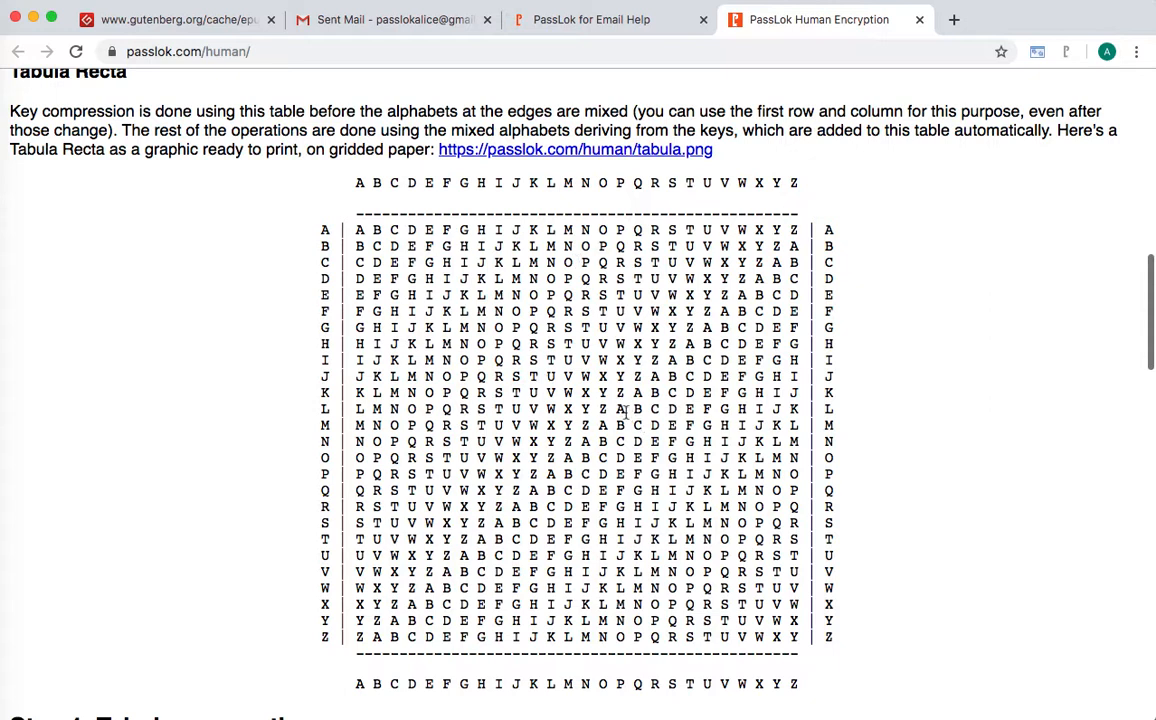
pyautogui.scroll(-2, 618, 410)
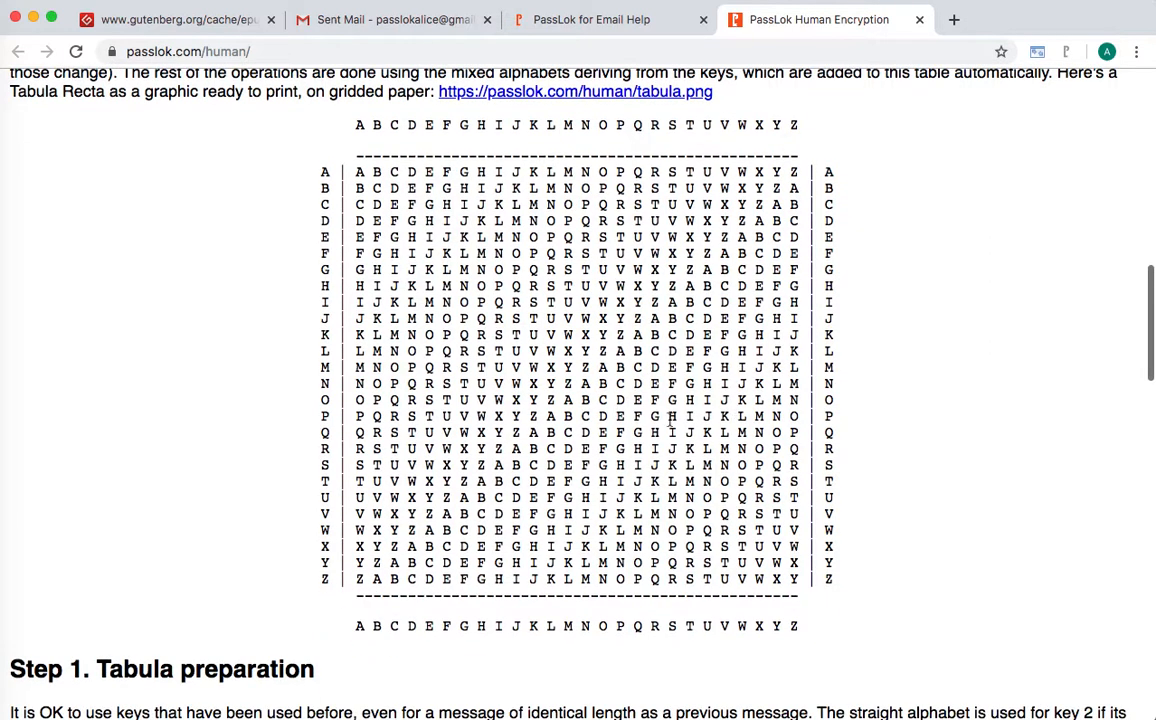
pyautogui.scroll(-8, 665, 420)
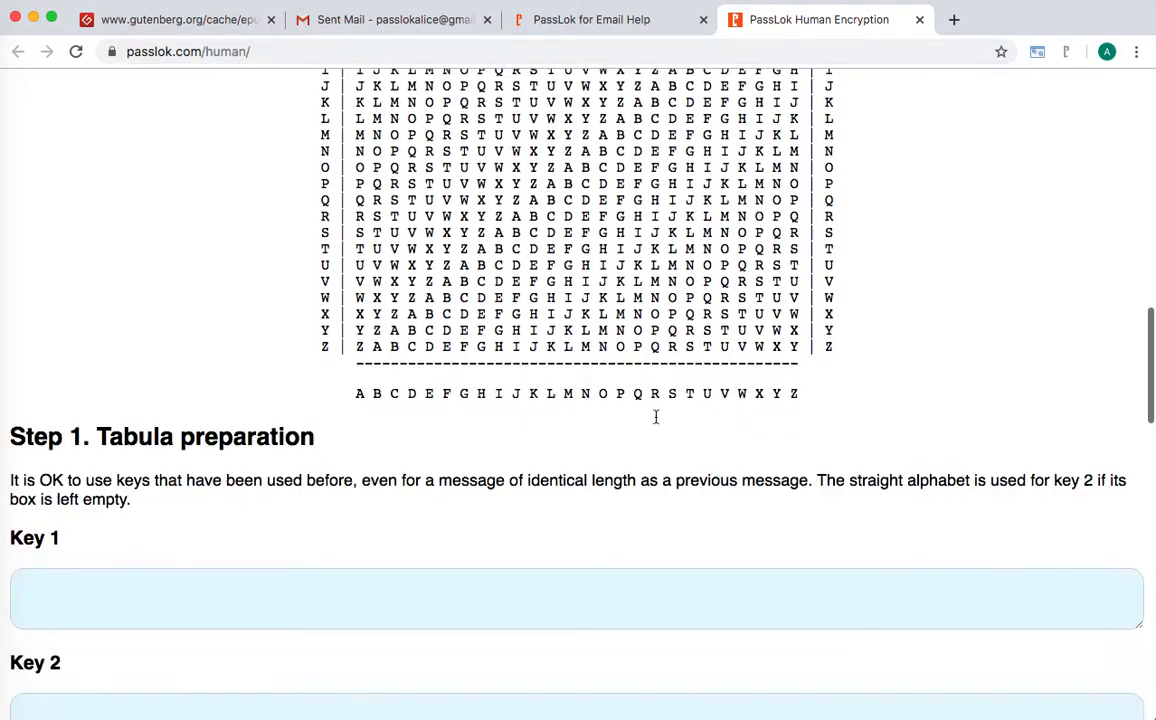
pyautogui.scroll(-2, 656, 417)
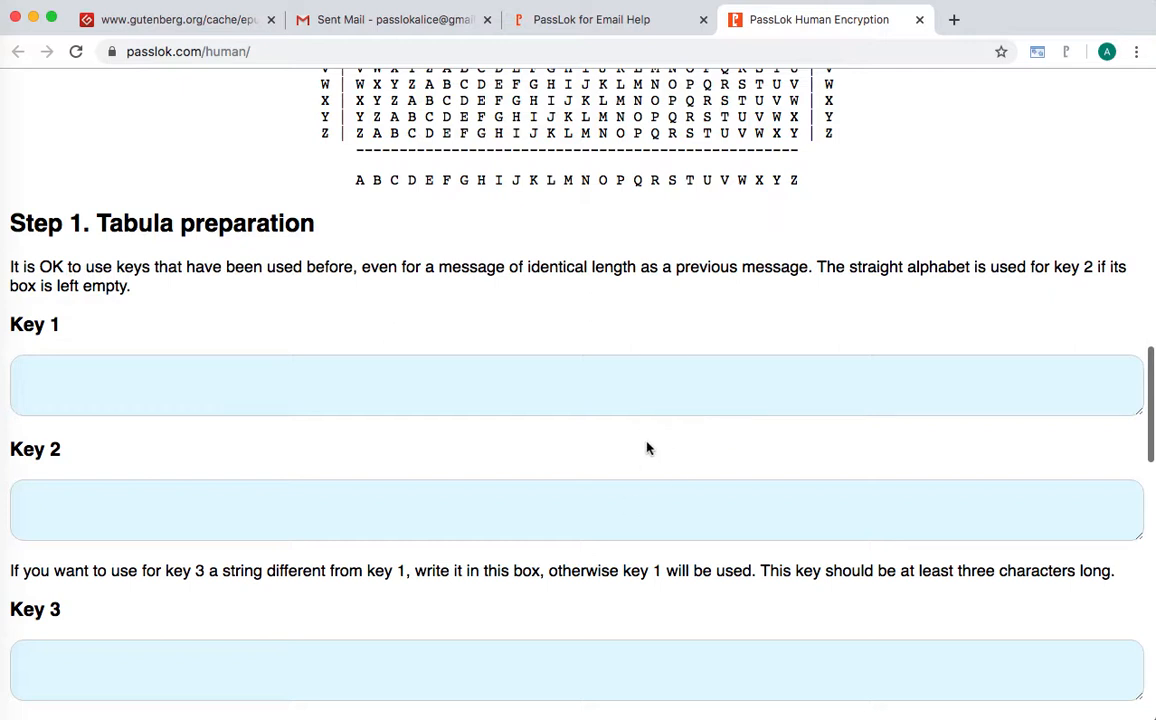
pyautogui.scroll(-5, 634, 446)
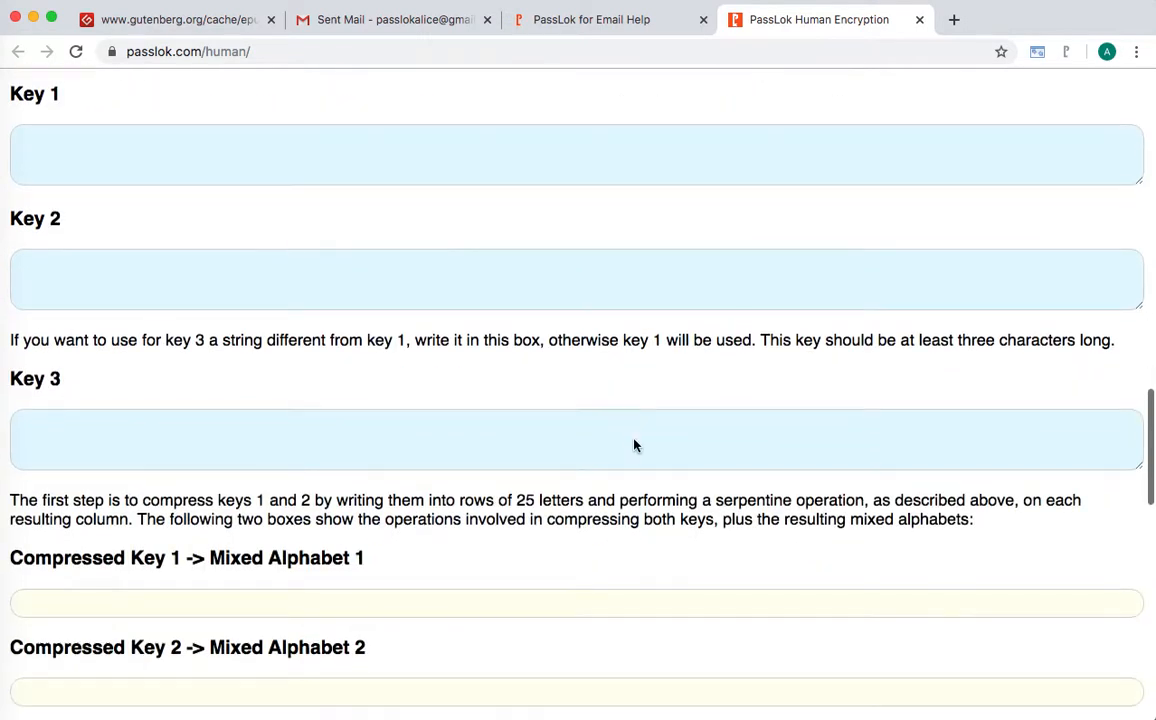